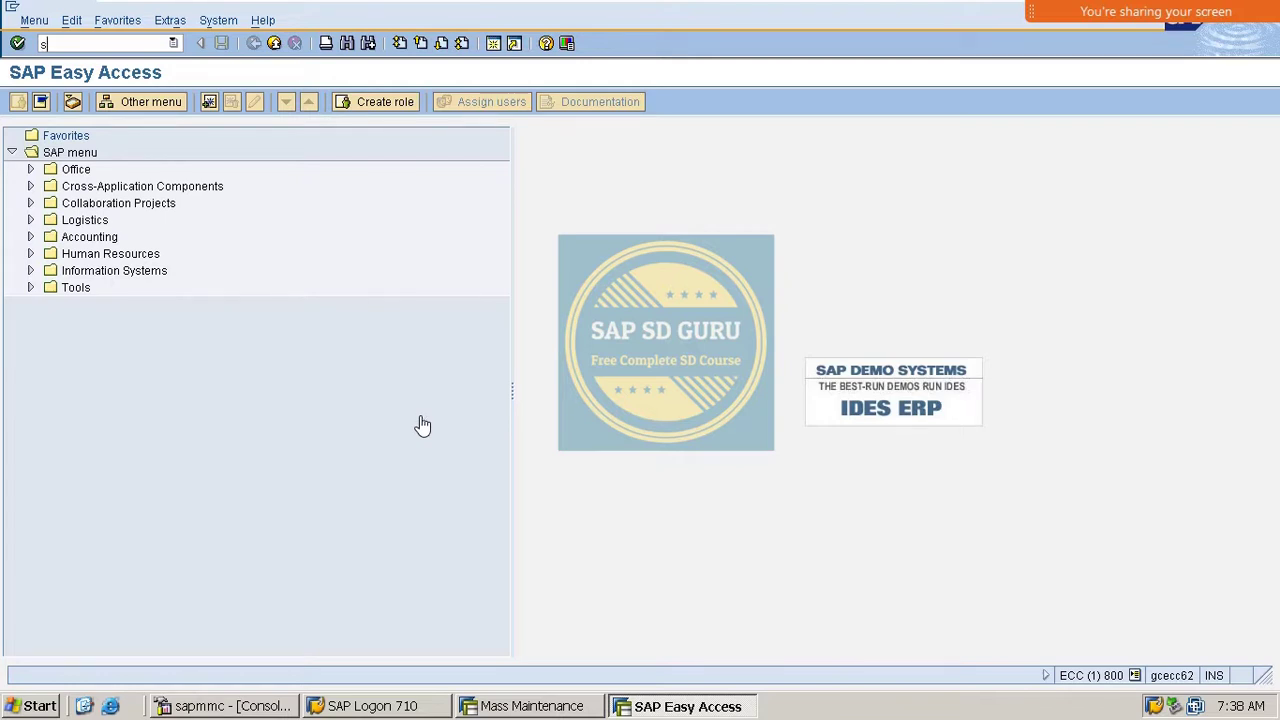
Step: Open SE16N for table KNA1 and set the Country filter to IN
key(Return)
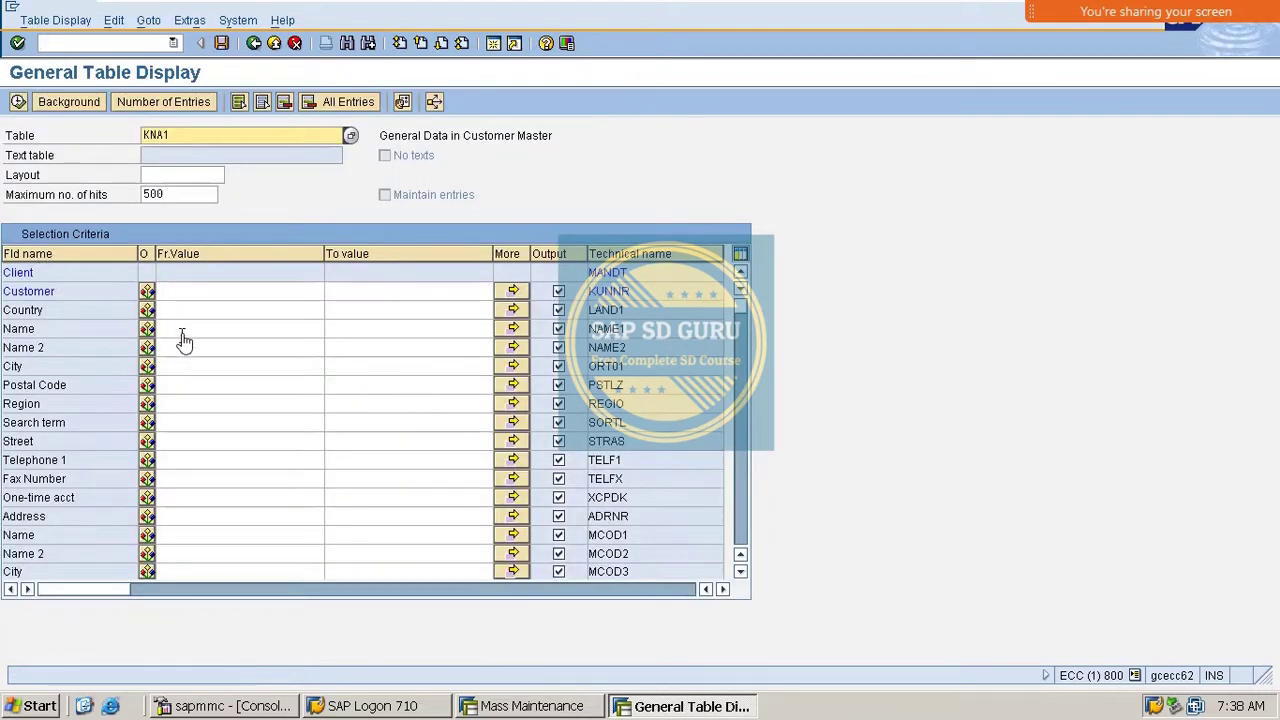
click(180, 313)
text(IN)
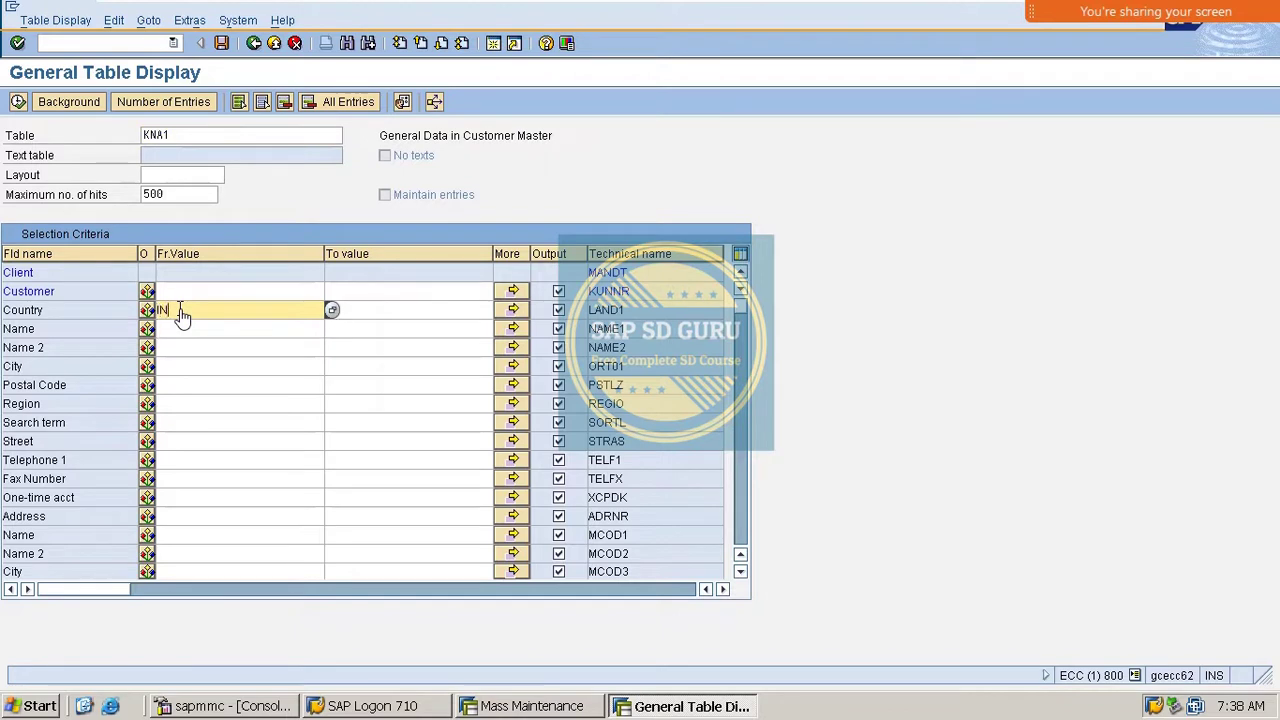
key(Return)
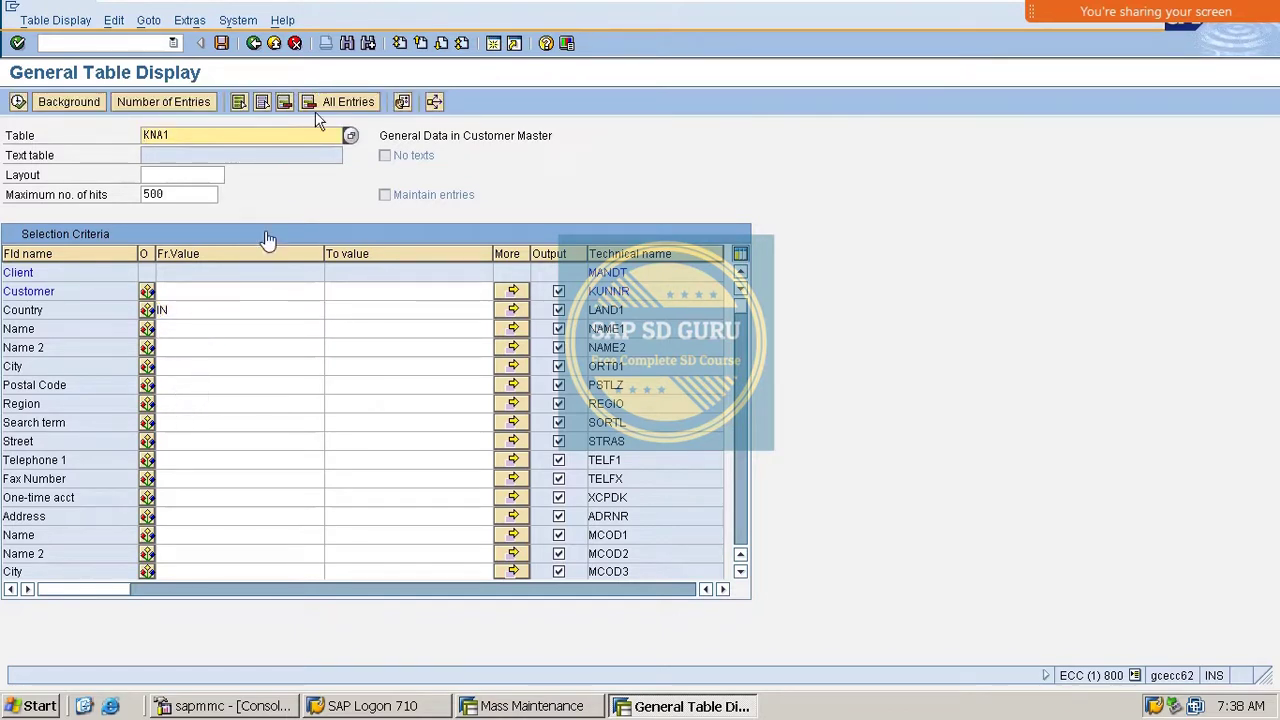
Step: Restrict output to Customer, Name and Nielsen ID (NIELS) and execute, listing 13 customers
click(262, 106)
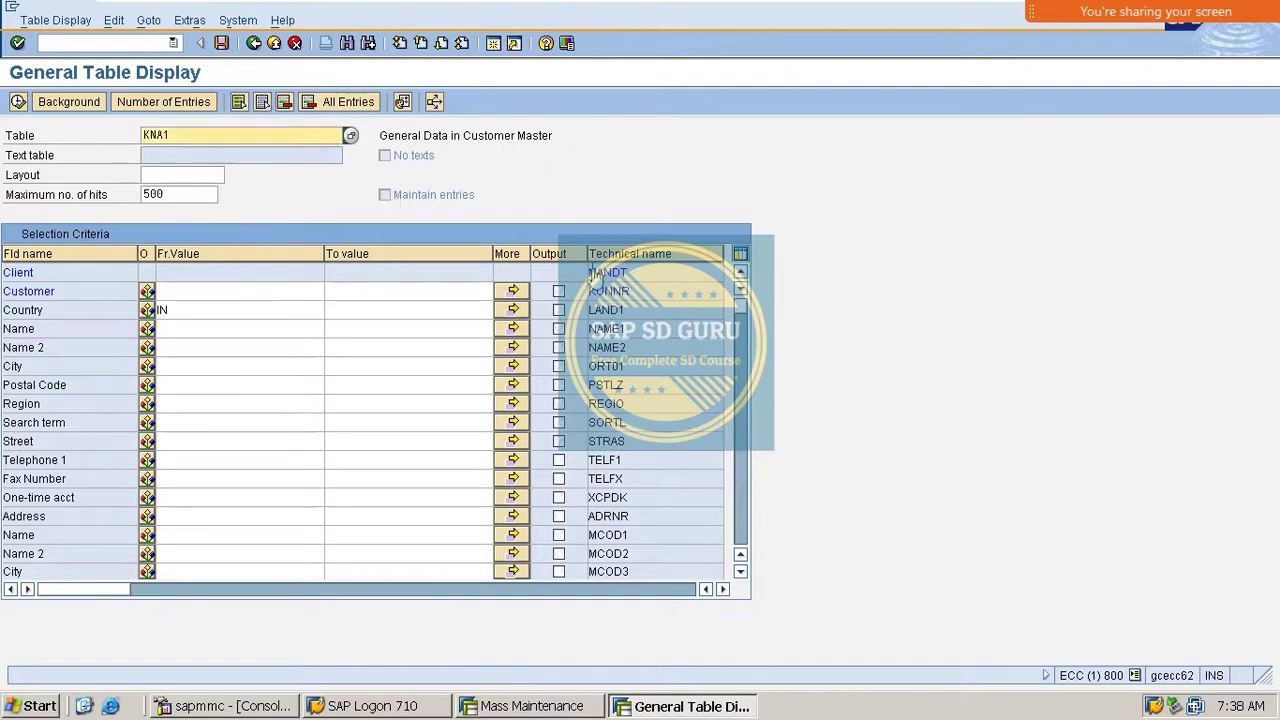
click(559, 291)
click(559, 311)
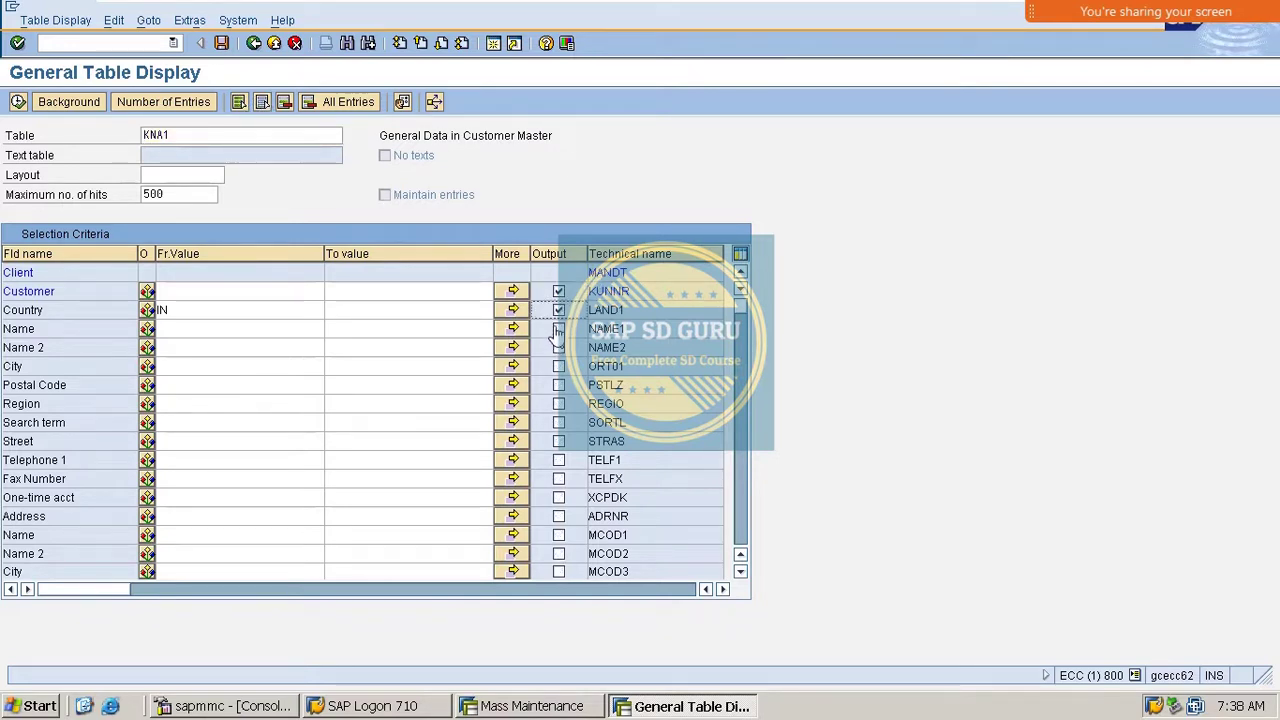
click(559, 310)
click(559, 329)
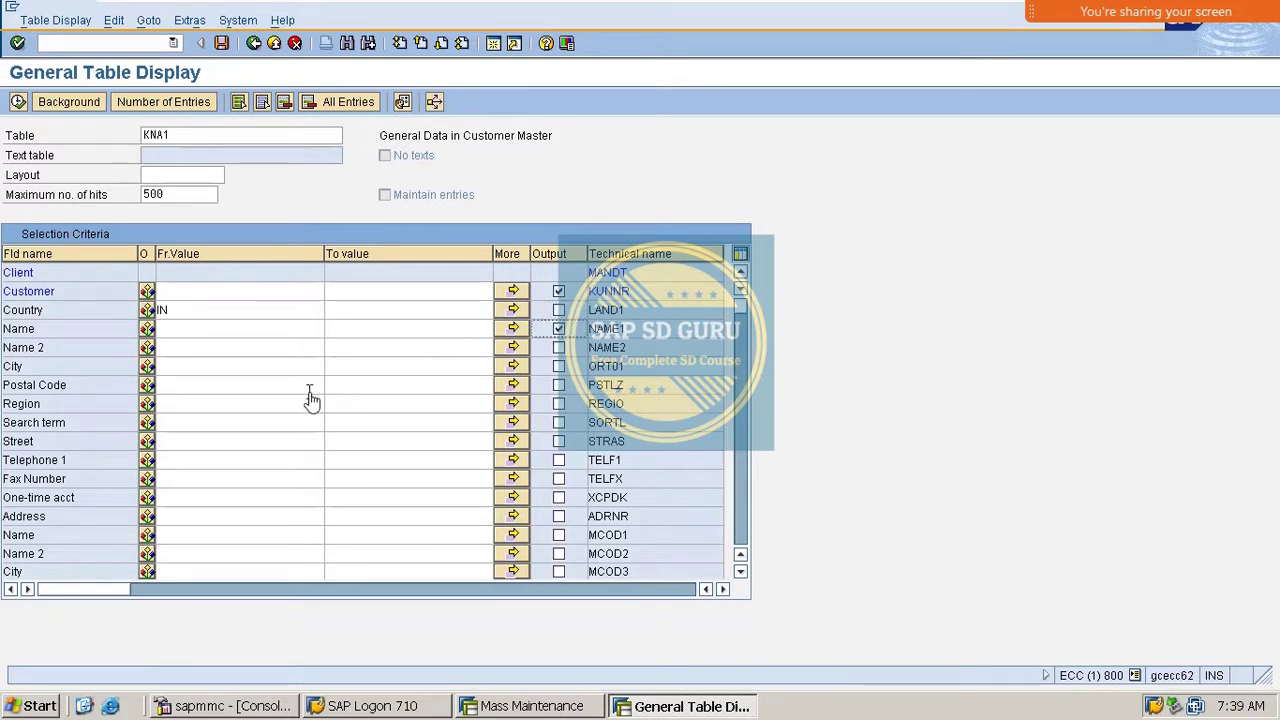
key(ctrl+f)
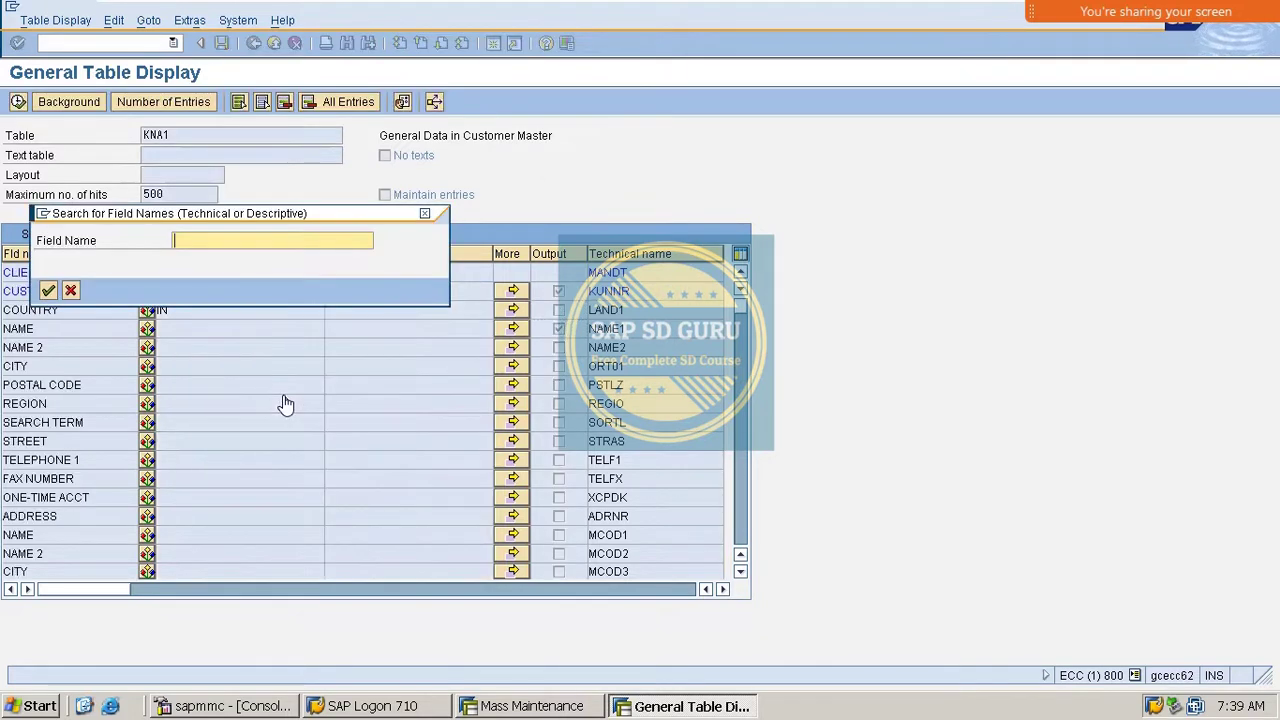
text(niel)
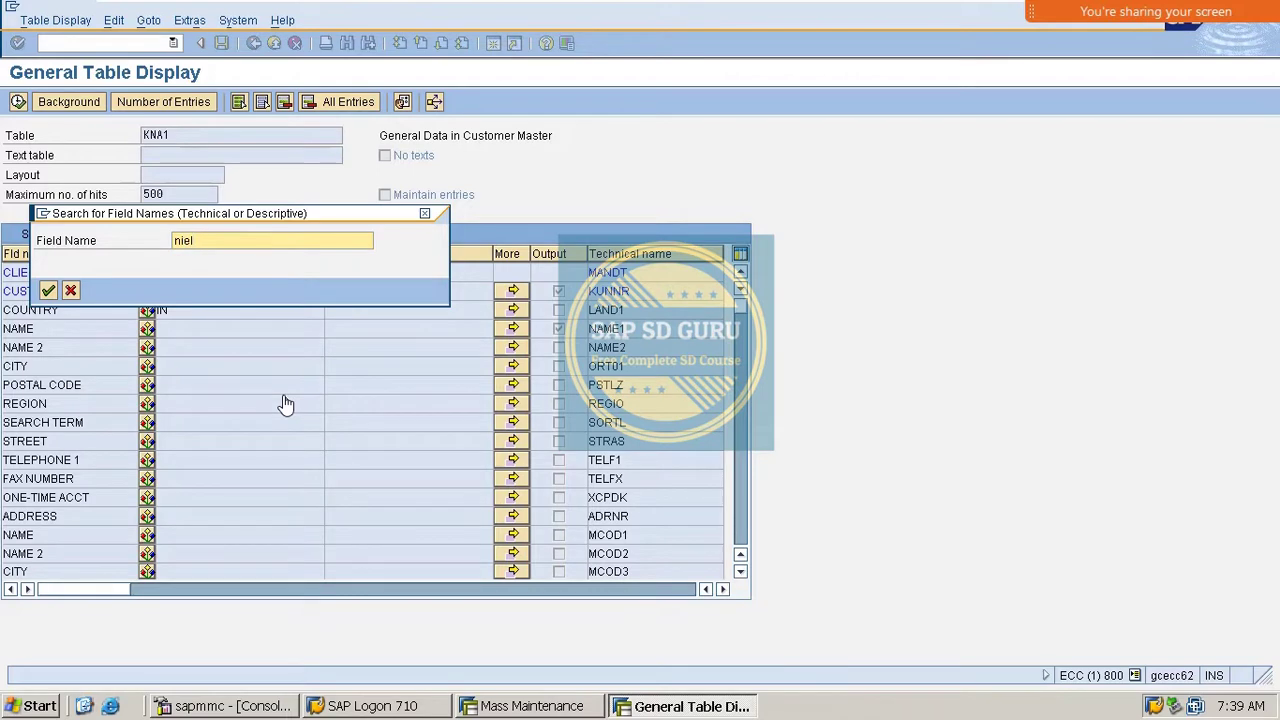
key(Return)
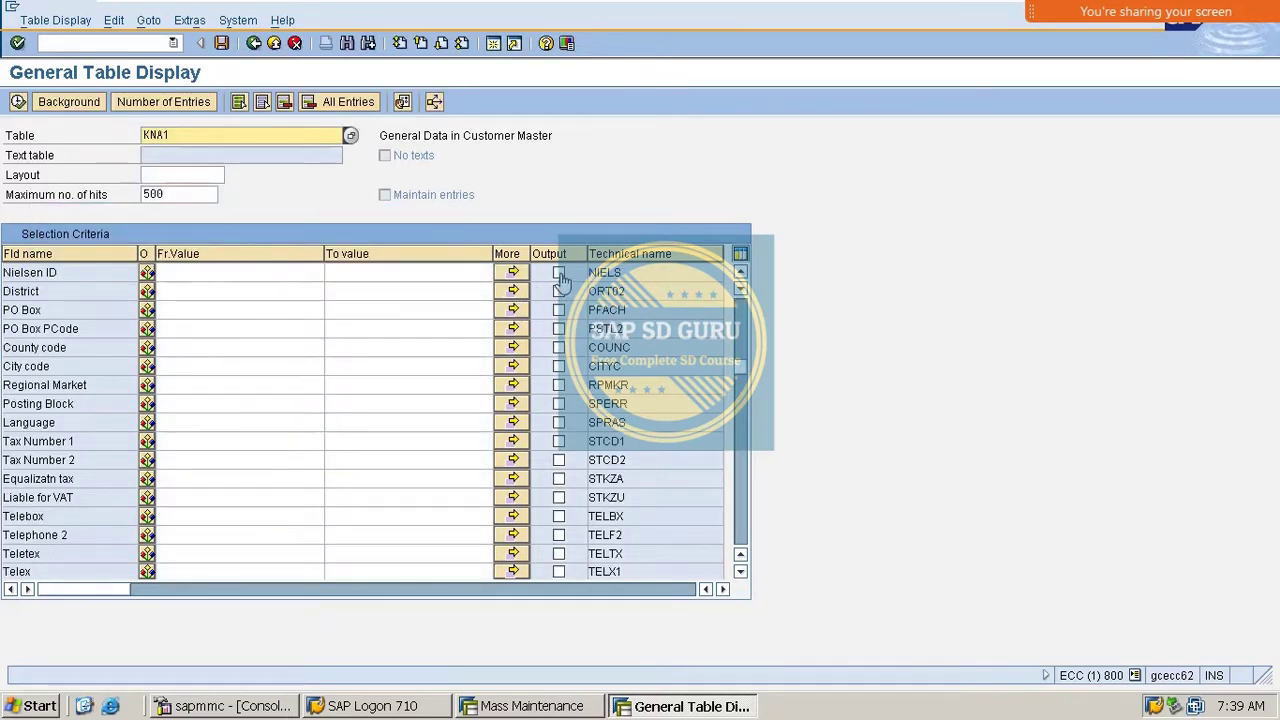
click(18, 102)
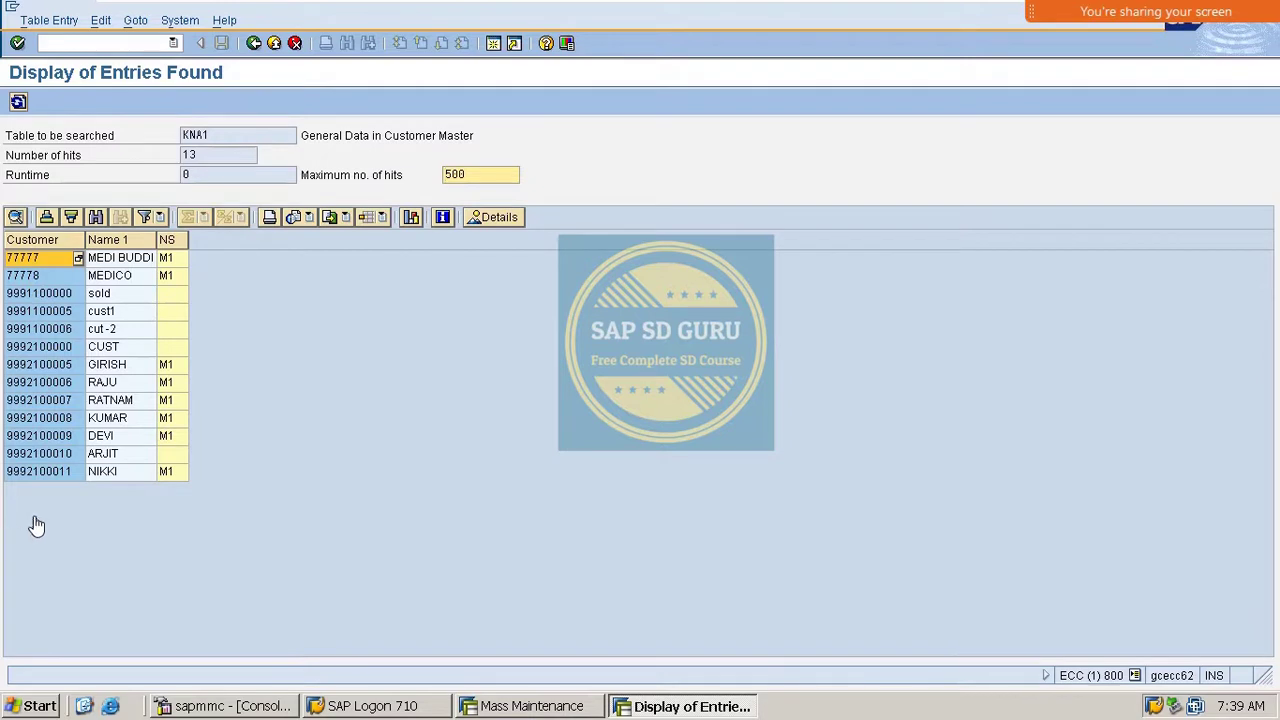
click(163, 274)
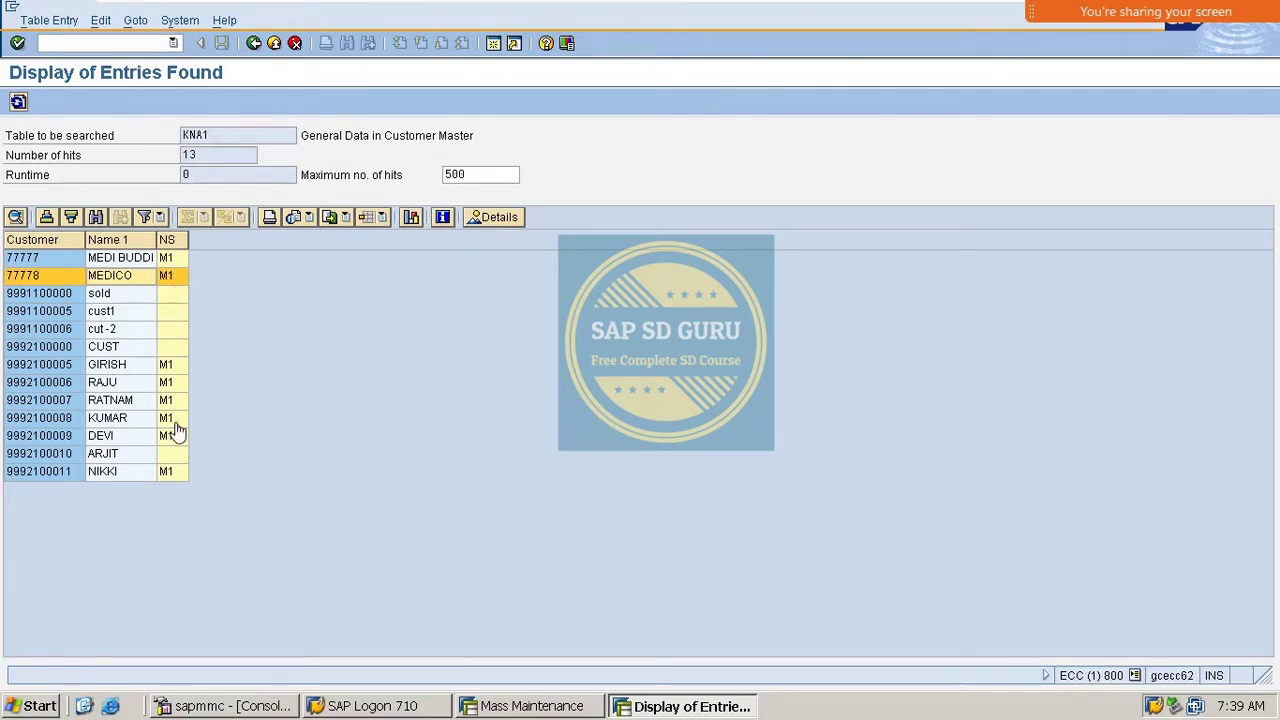
click(45, 296)
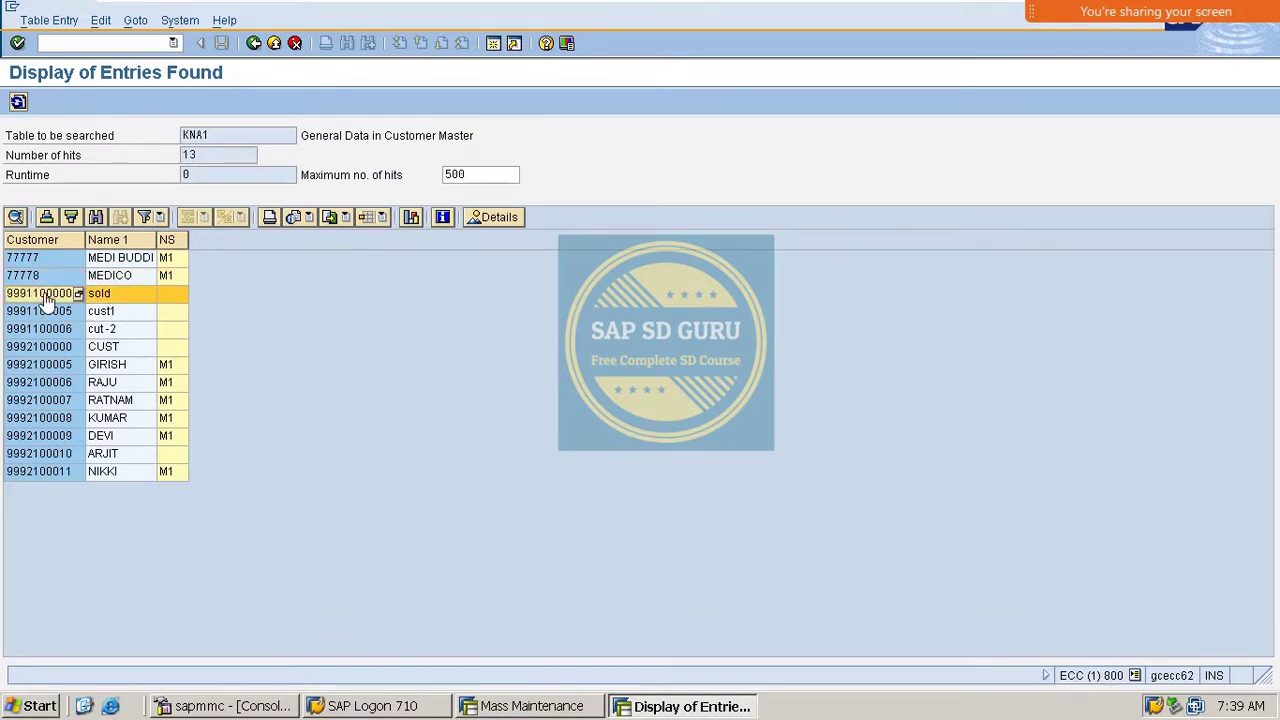
click(41, 313)
click(39, 333)
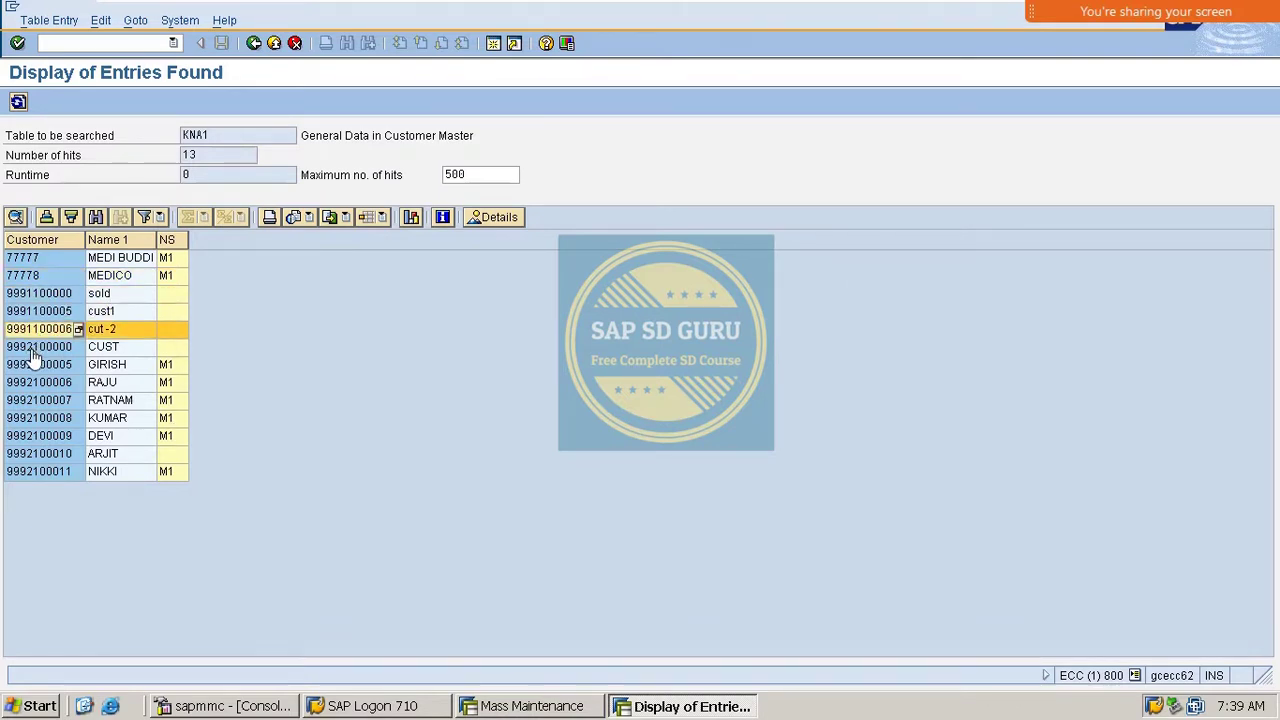
click(31, 350)
click(25, 455)
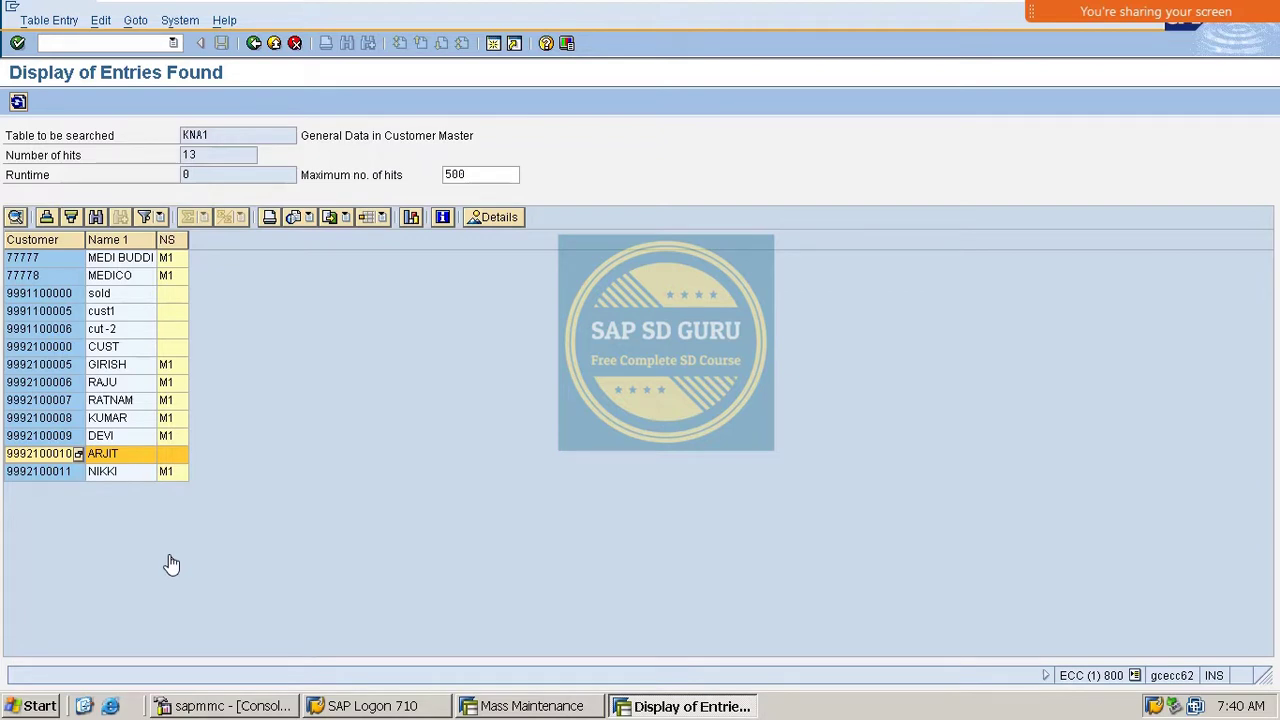
Step: Select the entire Customer column of the 13 KNA1 results for copying
click(458, 470)
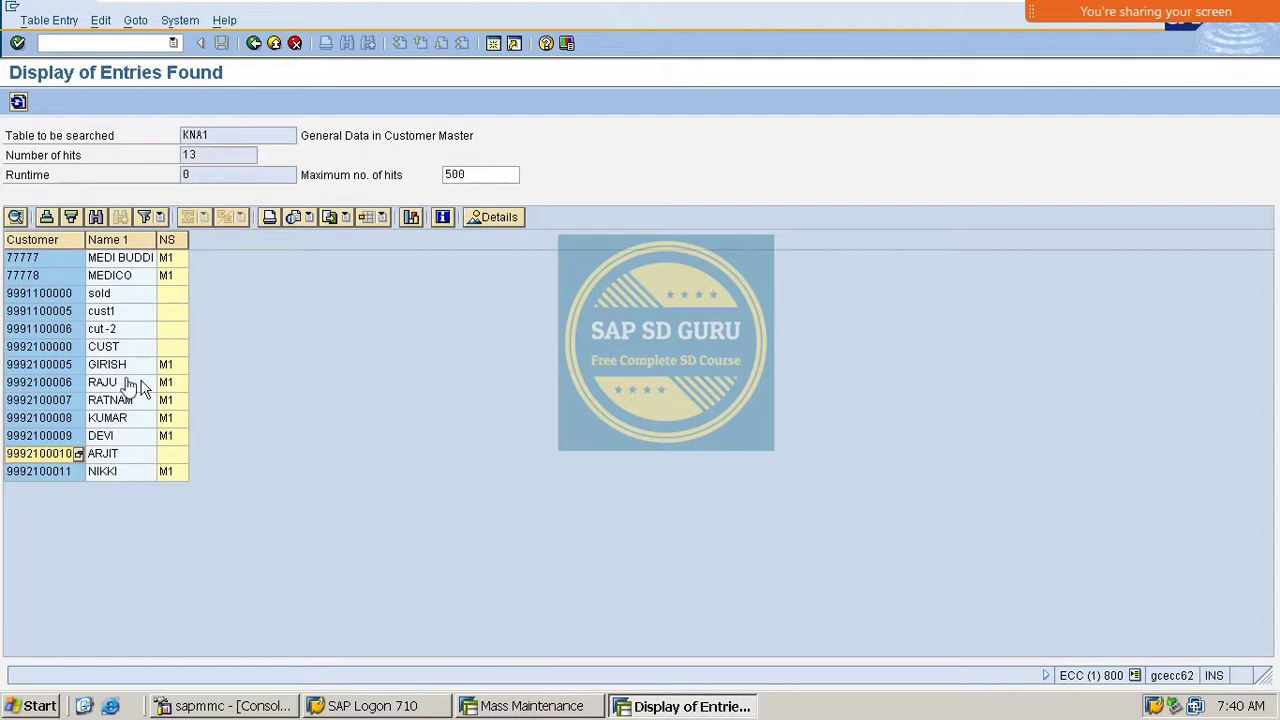
click(35, 260)
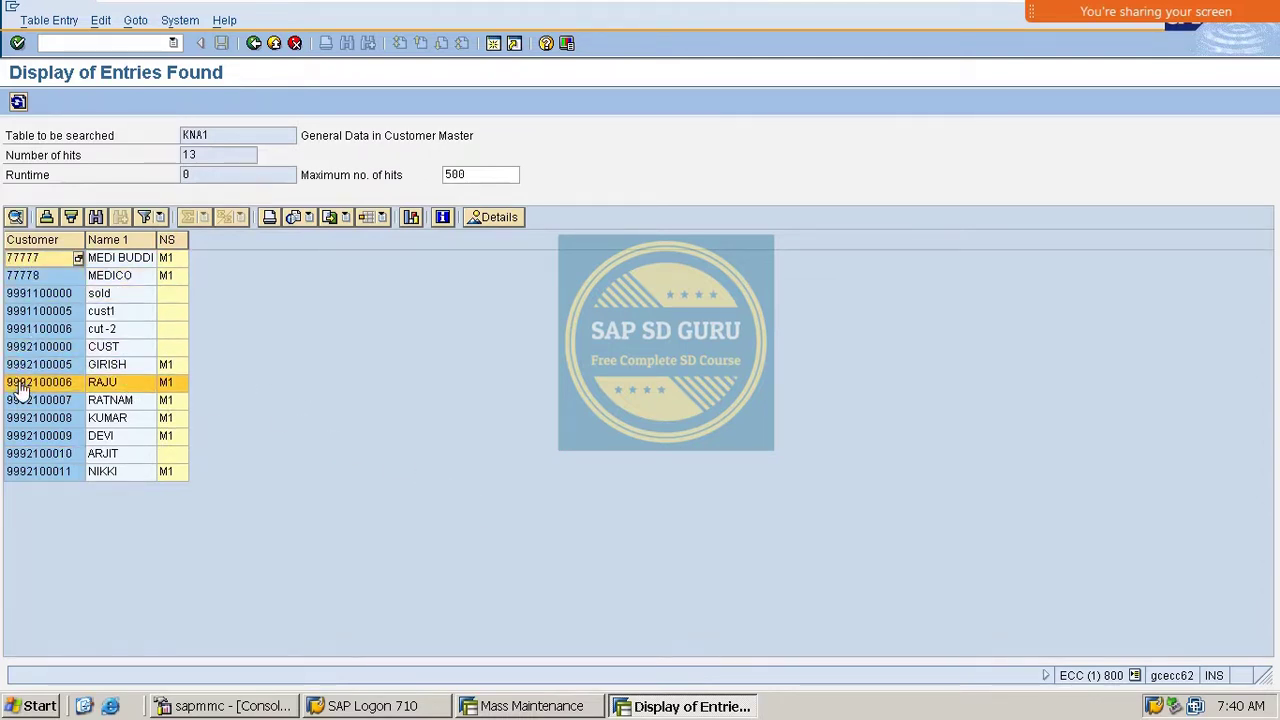
click(40, 382)
click(45, 259)
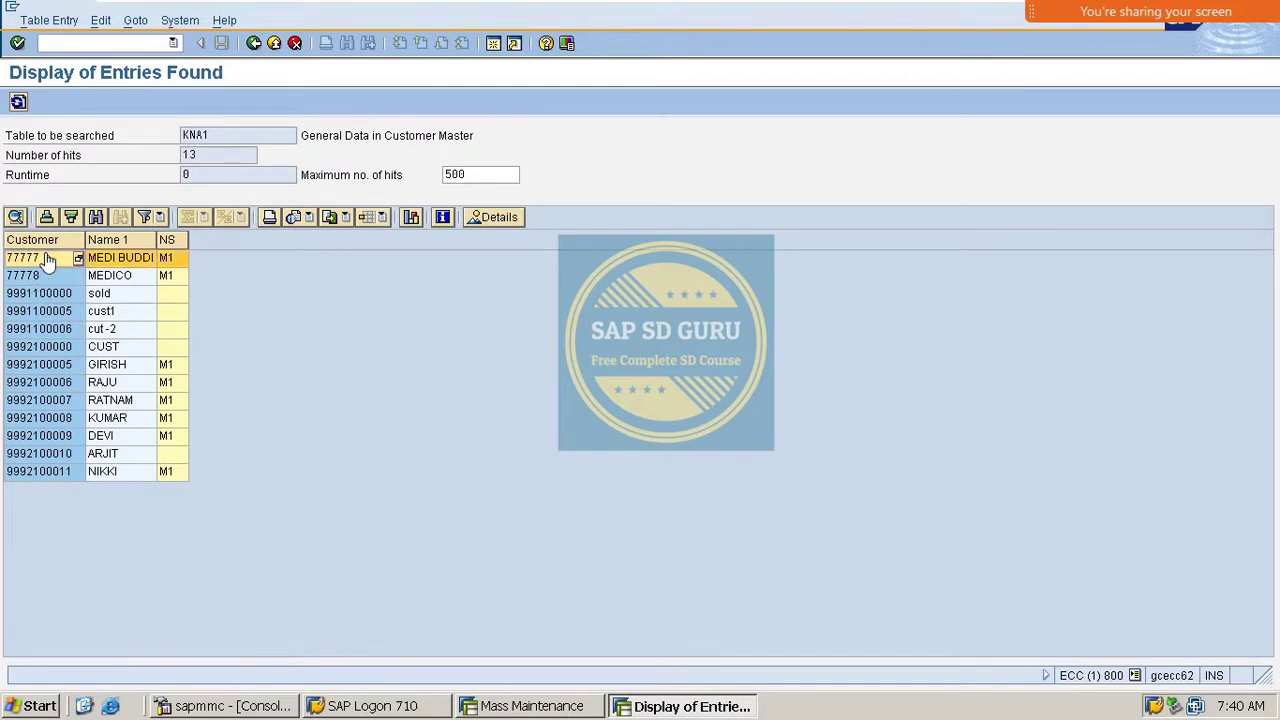
key(ctrl+End)
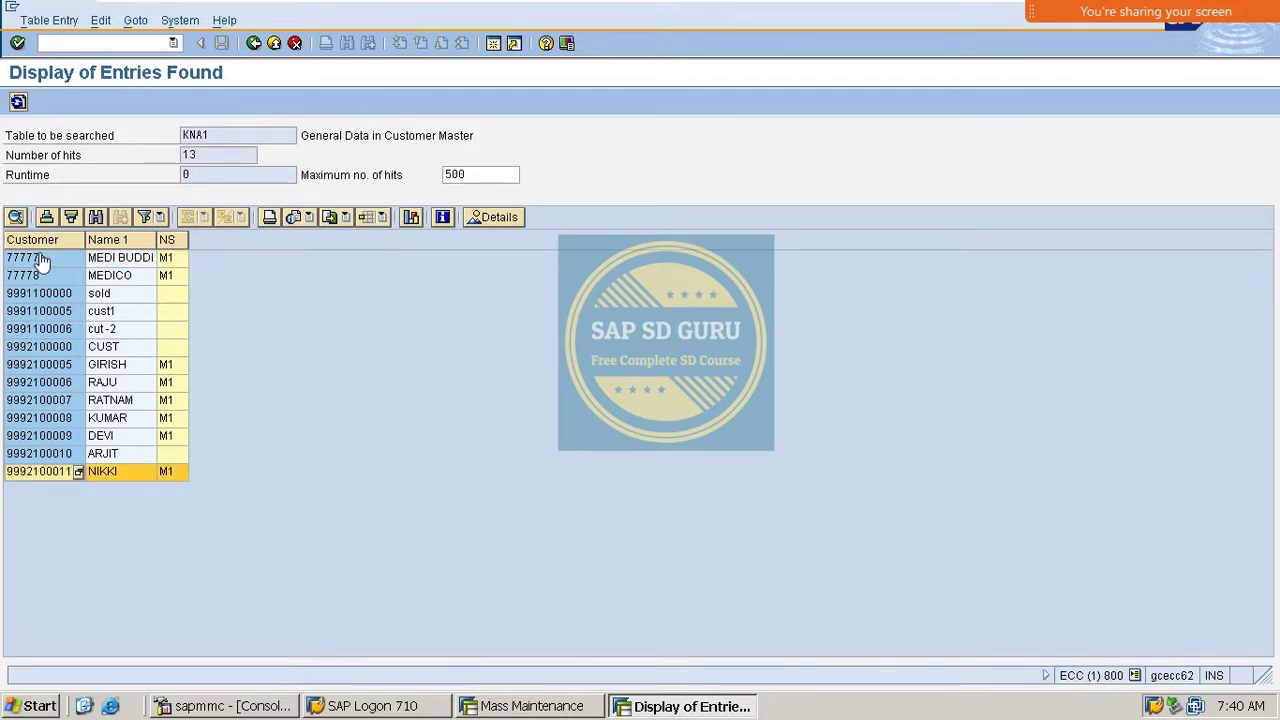
click(30, 242)
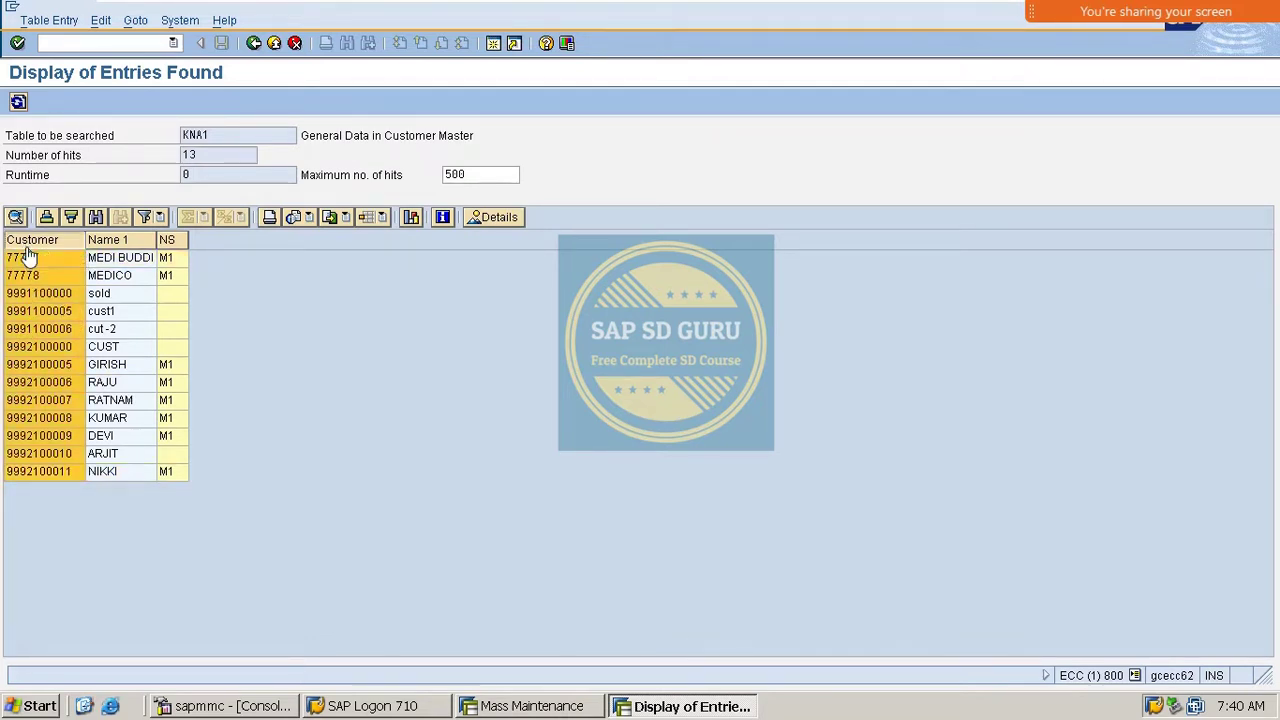
click(38, 706)
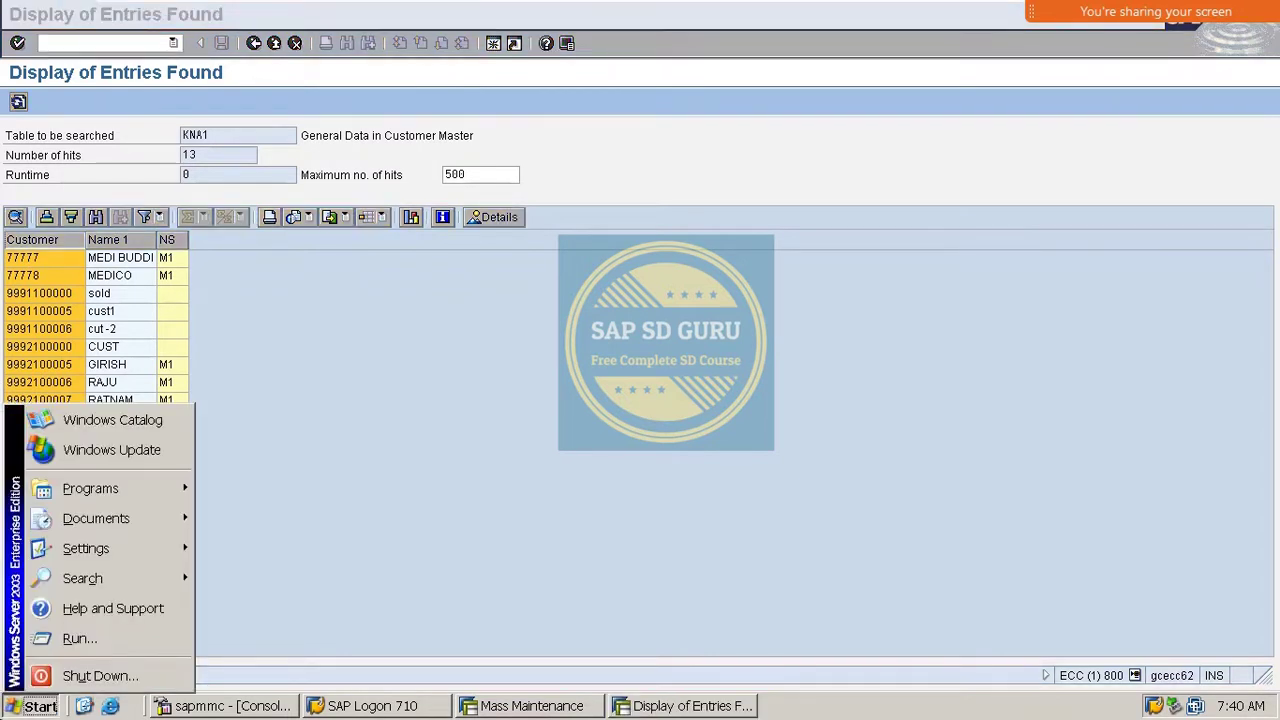
Step: Launch Notepad and paste in the 13 copied customer numbers
click(526, 443)
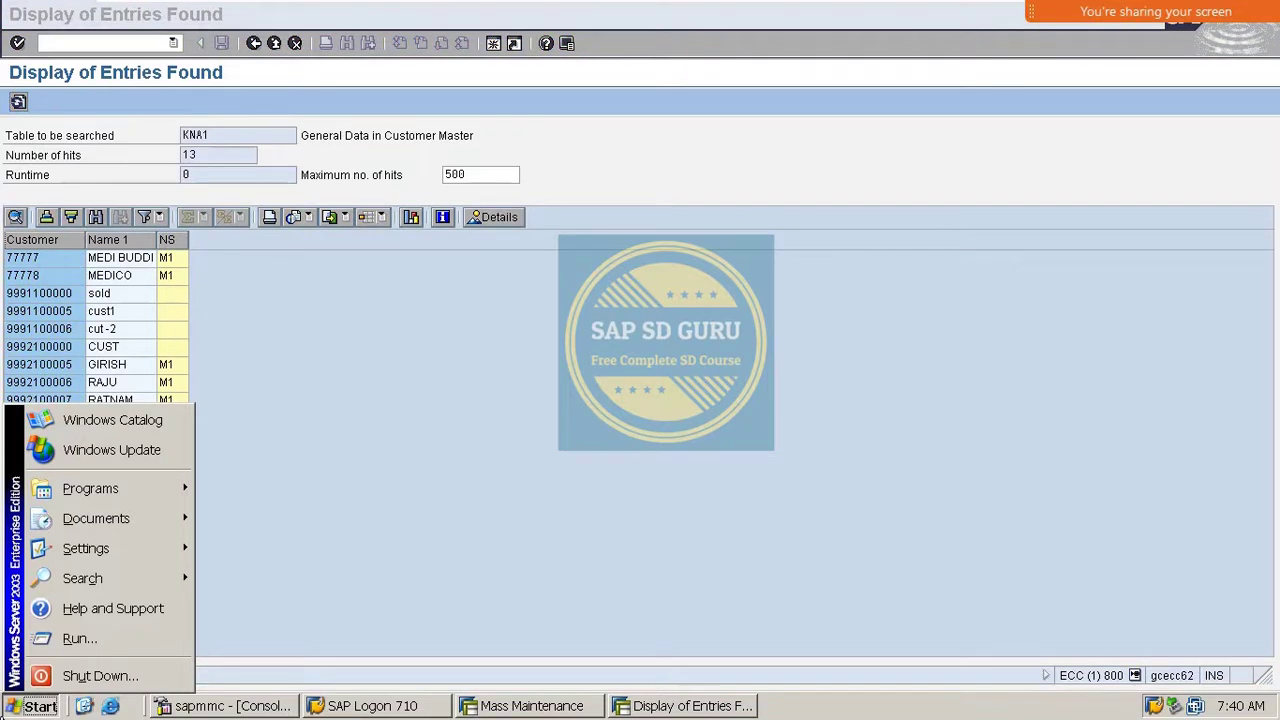
click(849, 520)
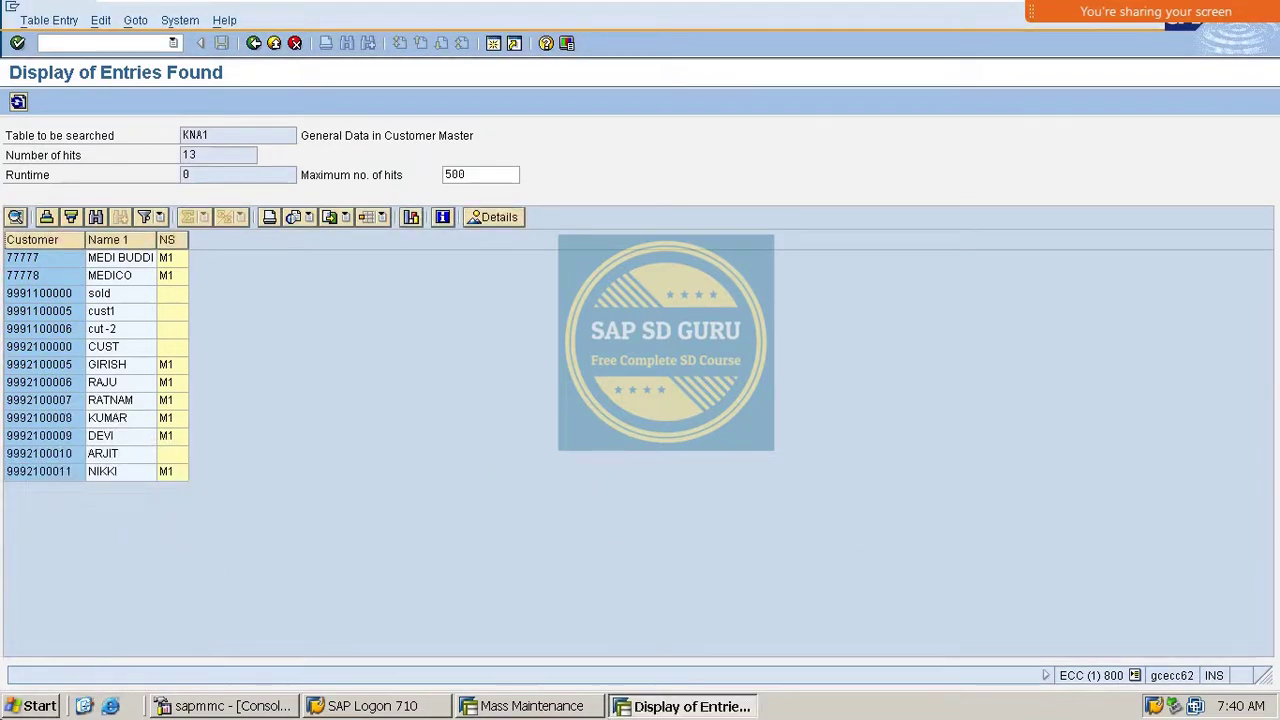
click(578, 471)
key(super+r)
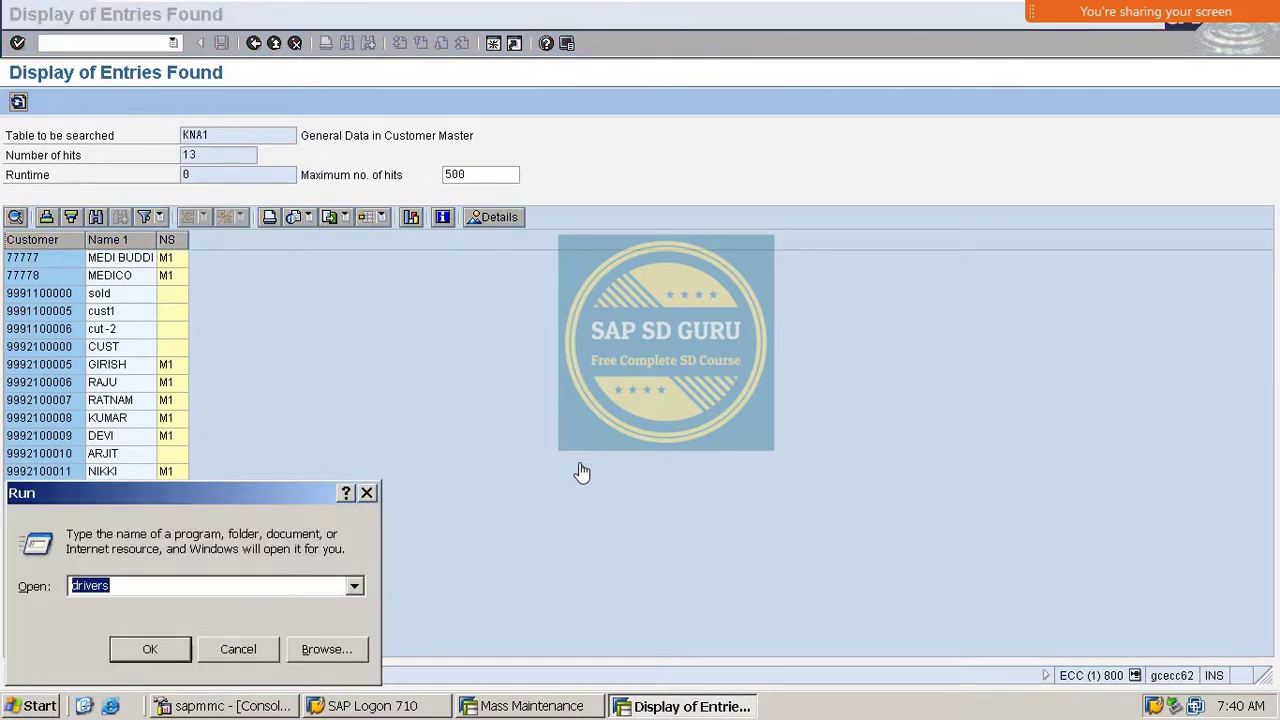
text(notepad)
key(Return)
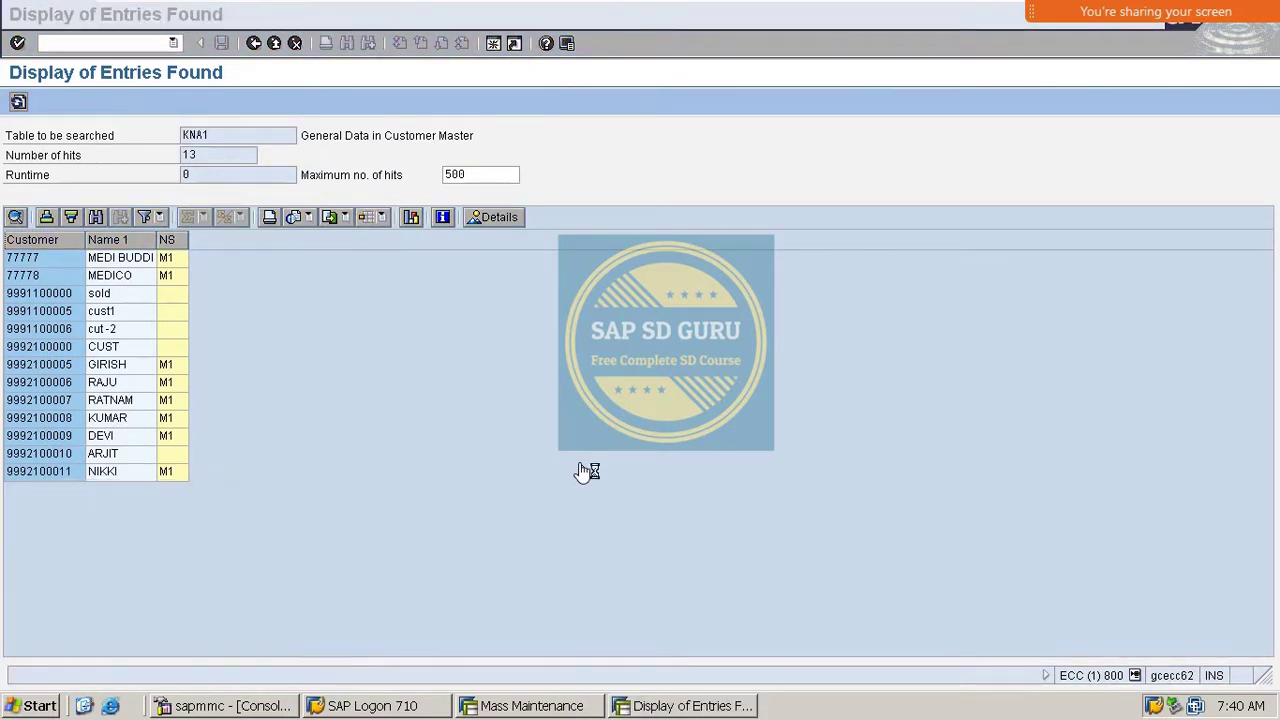
key(ctrl+v)
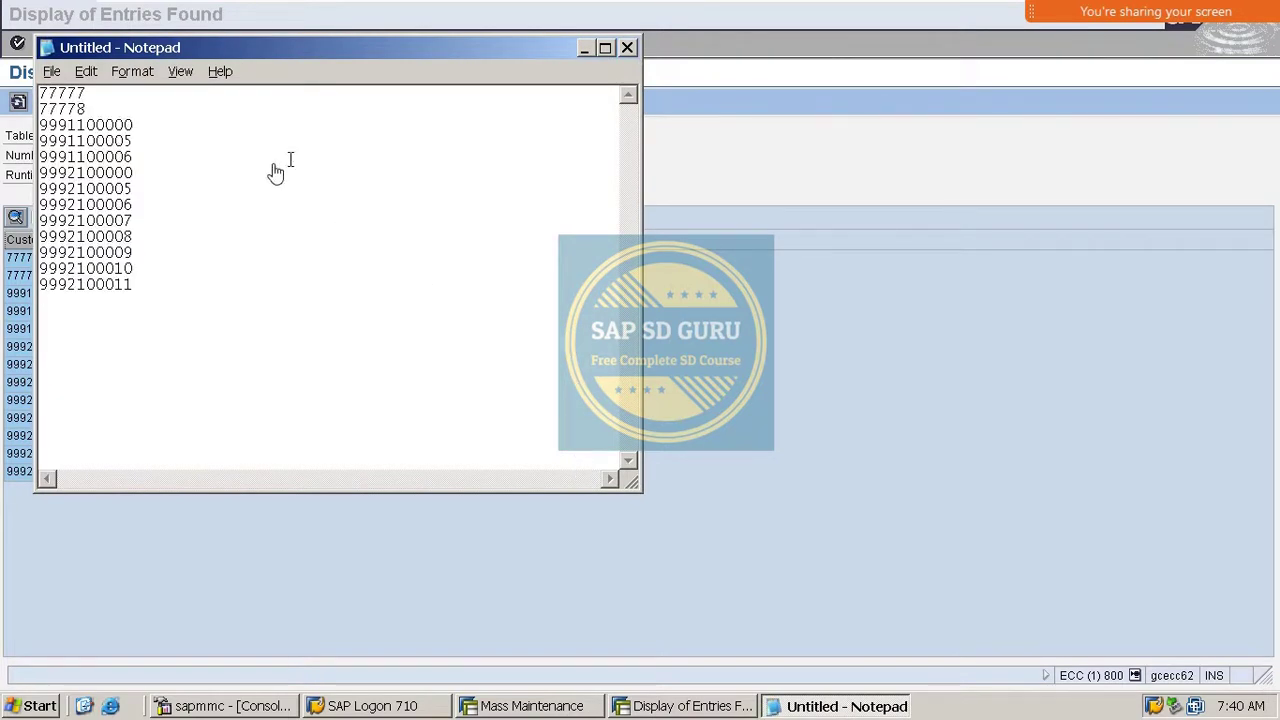
Step: Add trial 'm1' notes beside the first two customer numbers
drag(469, 52, 897, 75)
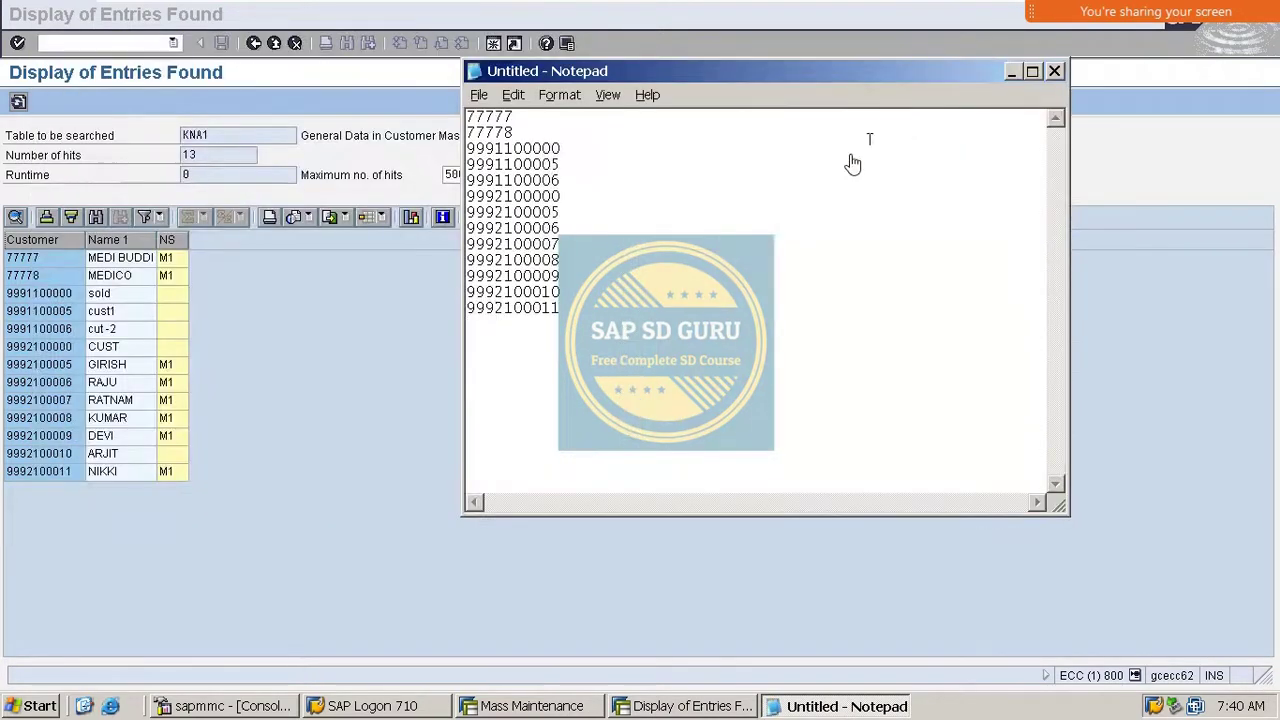
click(624, 138)
click(632, 121)
key(Tab)
text(m1)
key(Down)
text(m1)
Step: Remove both 'm1' notes and select the whole customer number list
double_click(531, 133)
key(Delete)
double_click(547, 117)
key(Delete)
drag(640, 390, 449, 118)
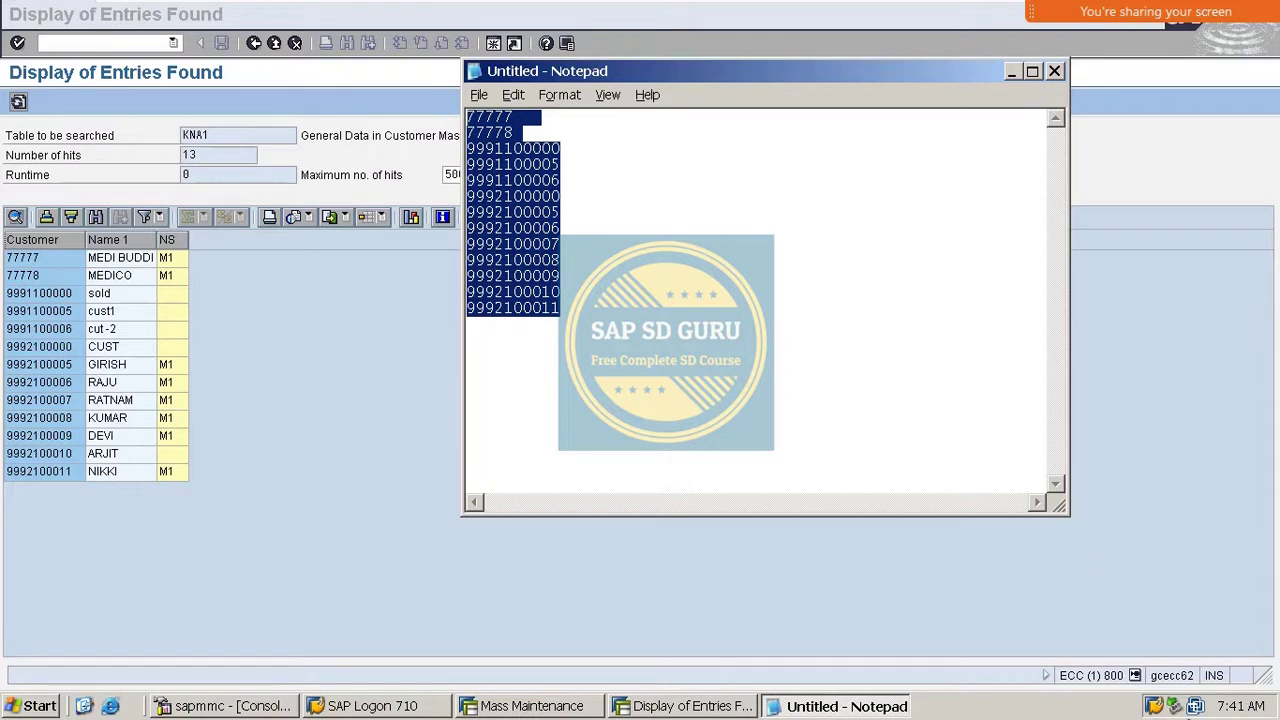
Step: Run /nmass in the Mass Maintenance window and execute it for object type KNA1 Customers
click(692, 708)
click(565, 708)
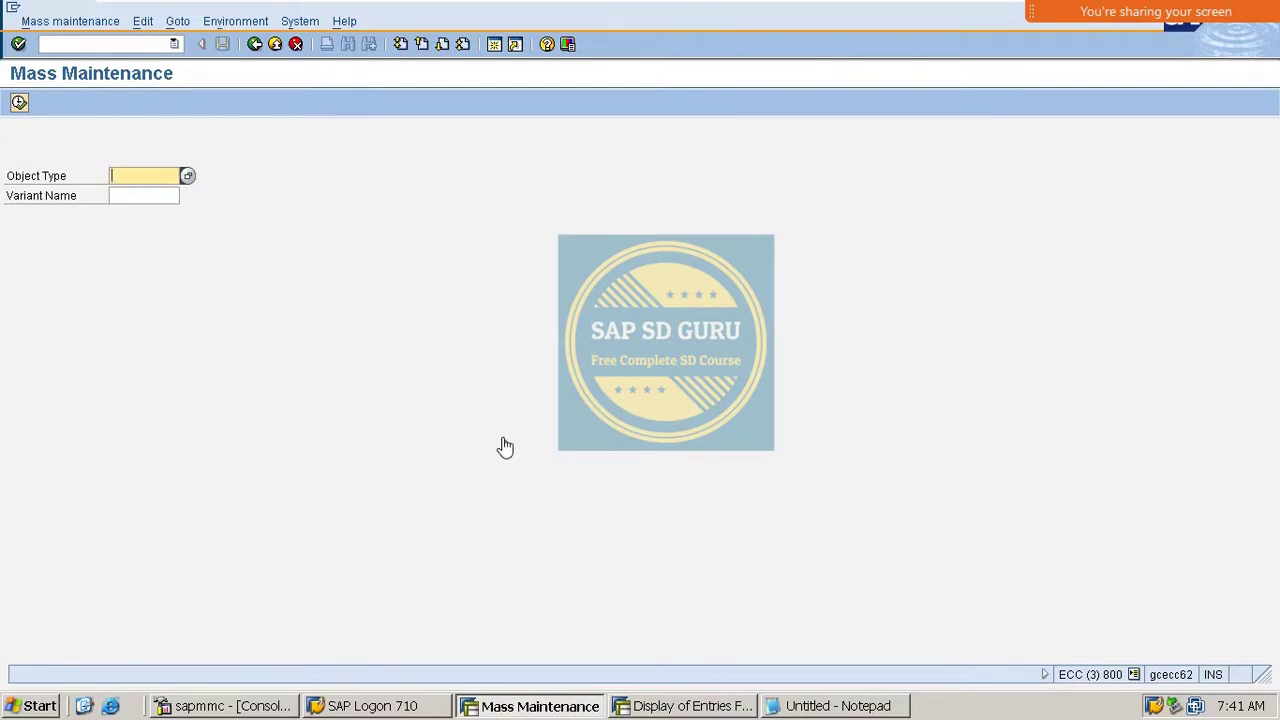
click(126, 45)
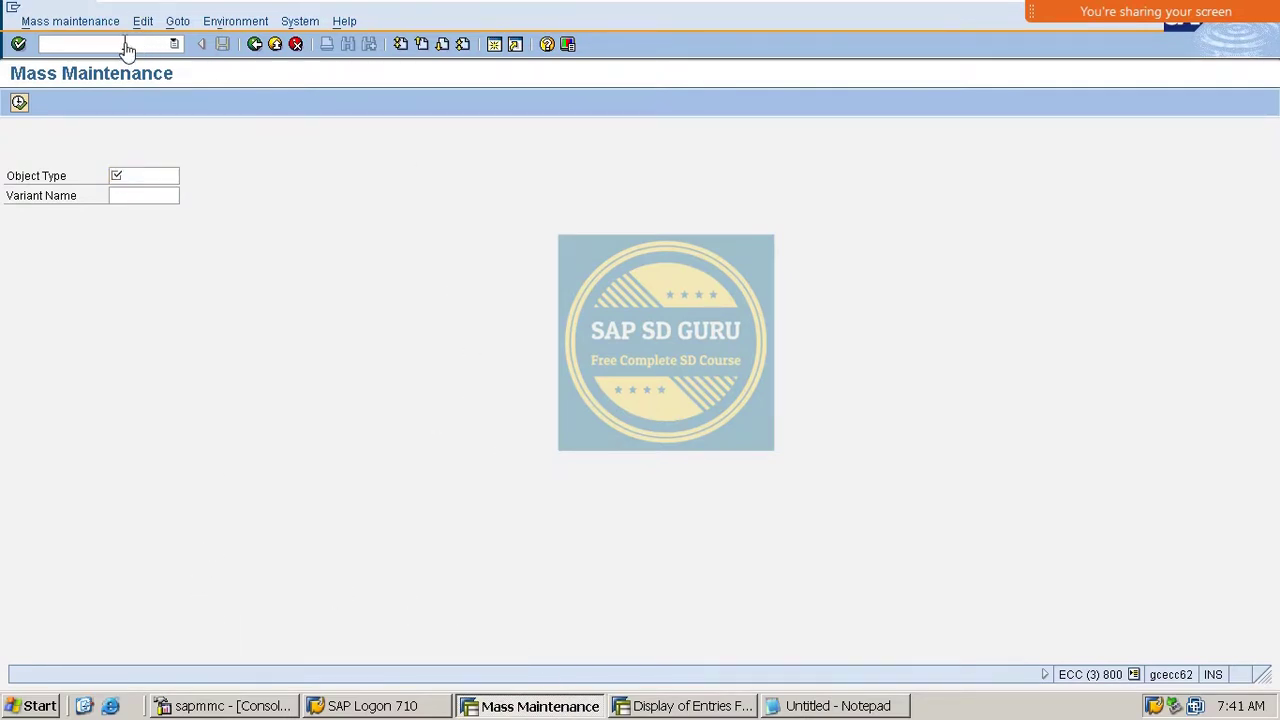
text(/nmass)
key(Return)
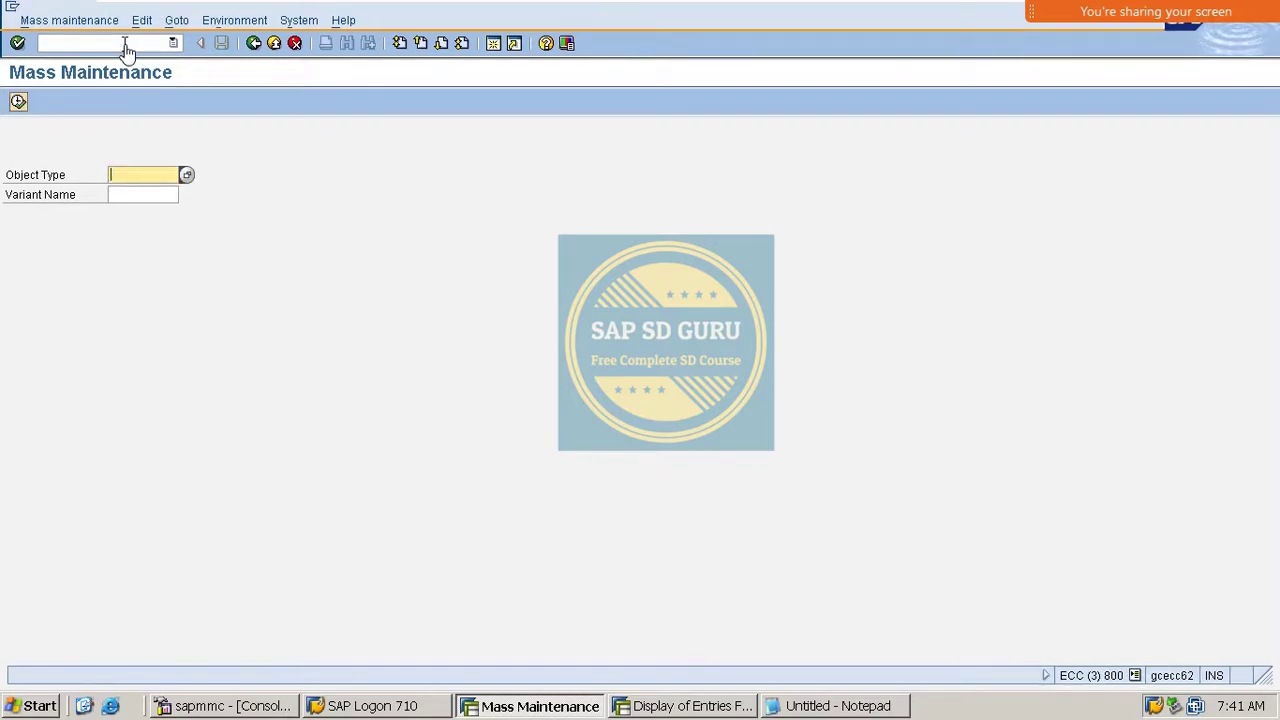
click(186, 175)
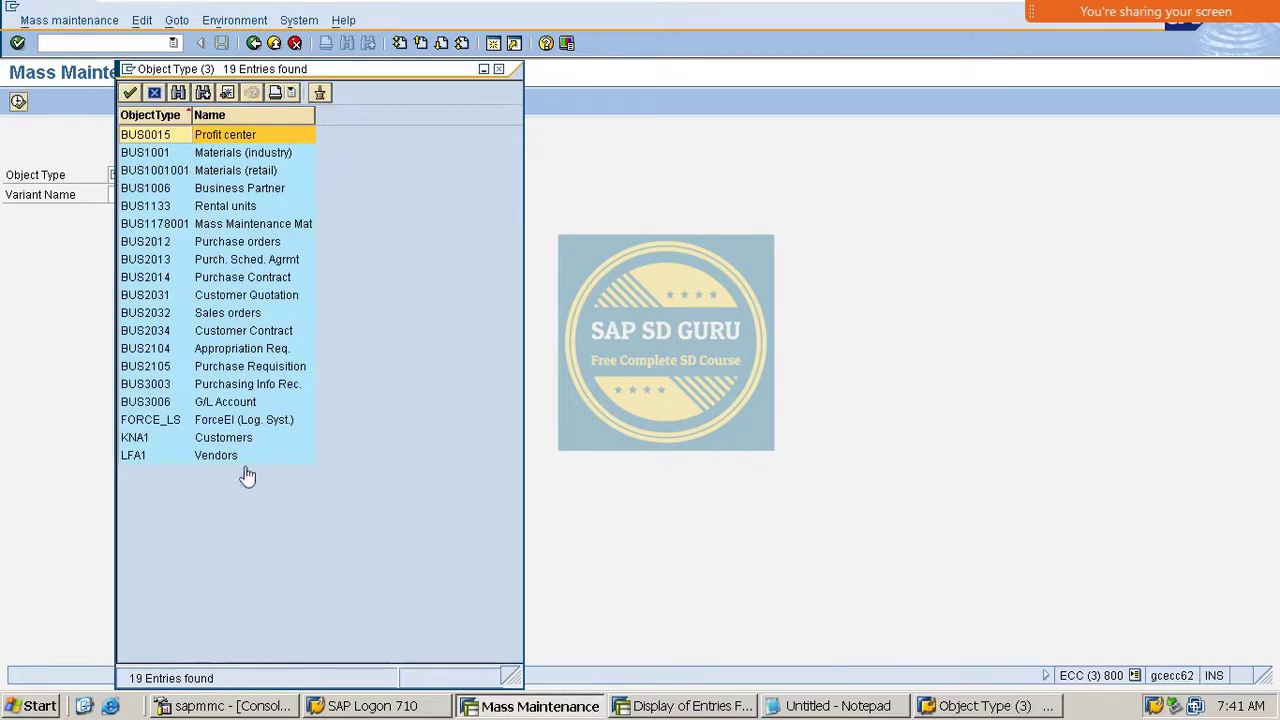
double_click(168, 438)
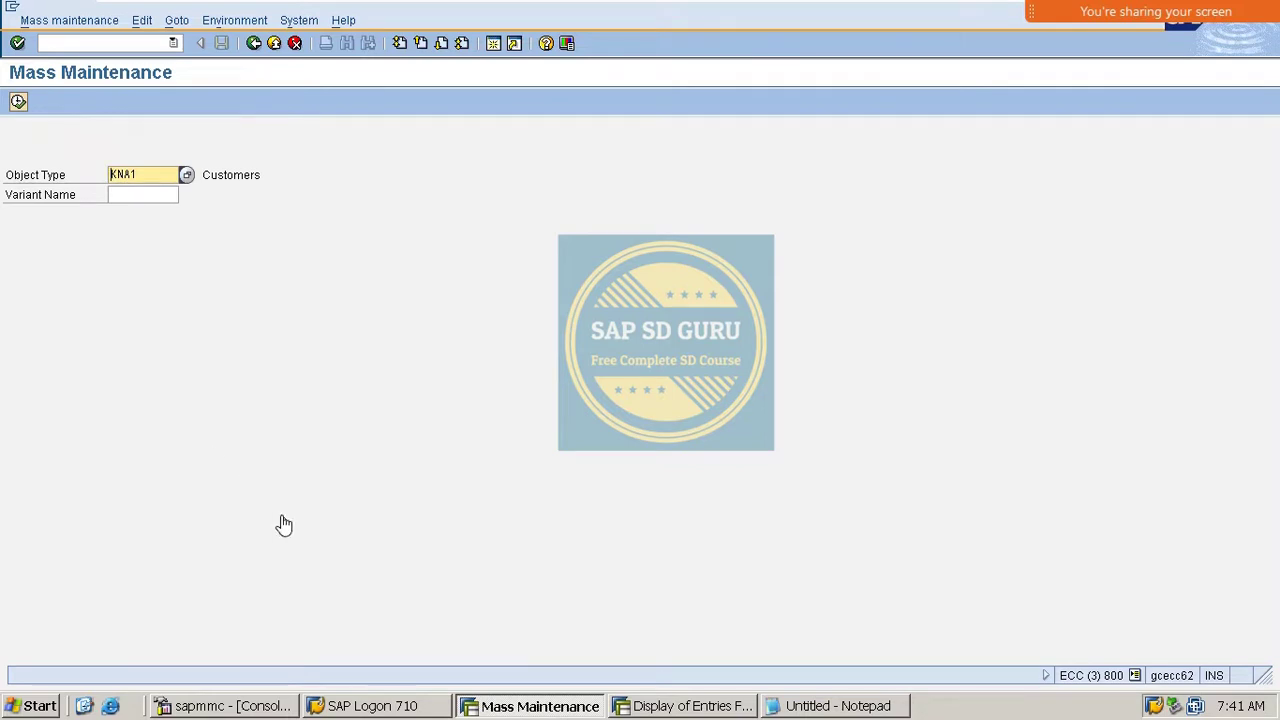
click(17, 104)
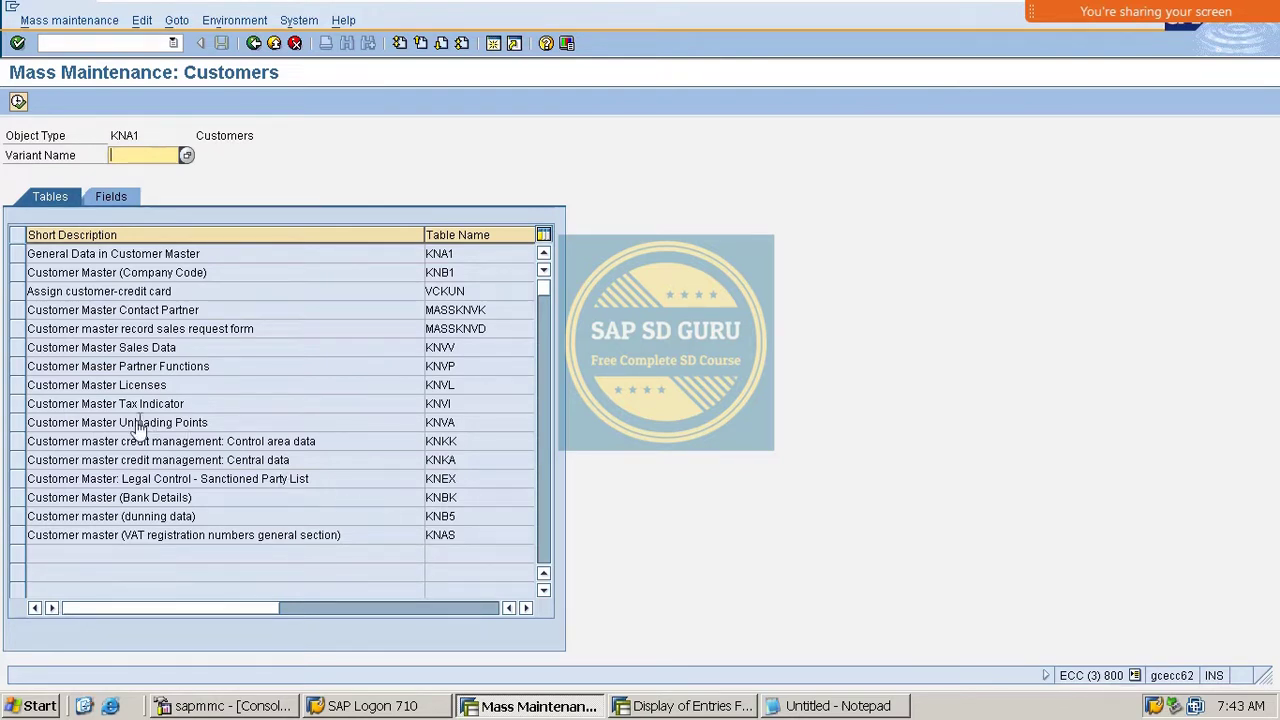
Step: Select the General Data in Customer Master (KNA1) table and show its Fields tab
click(17, 254)
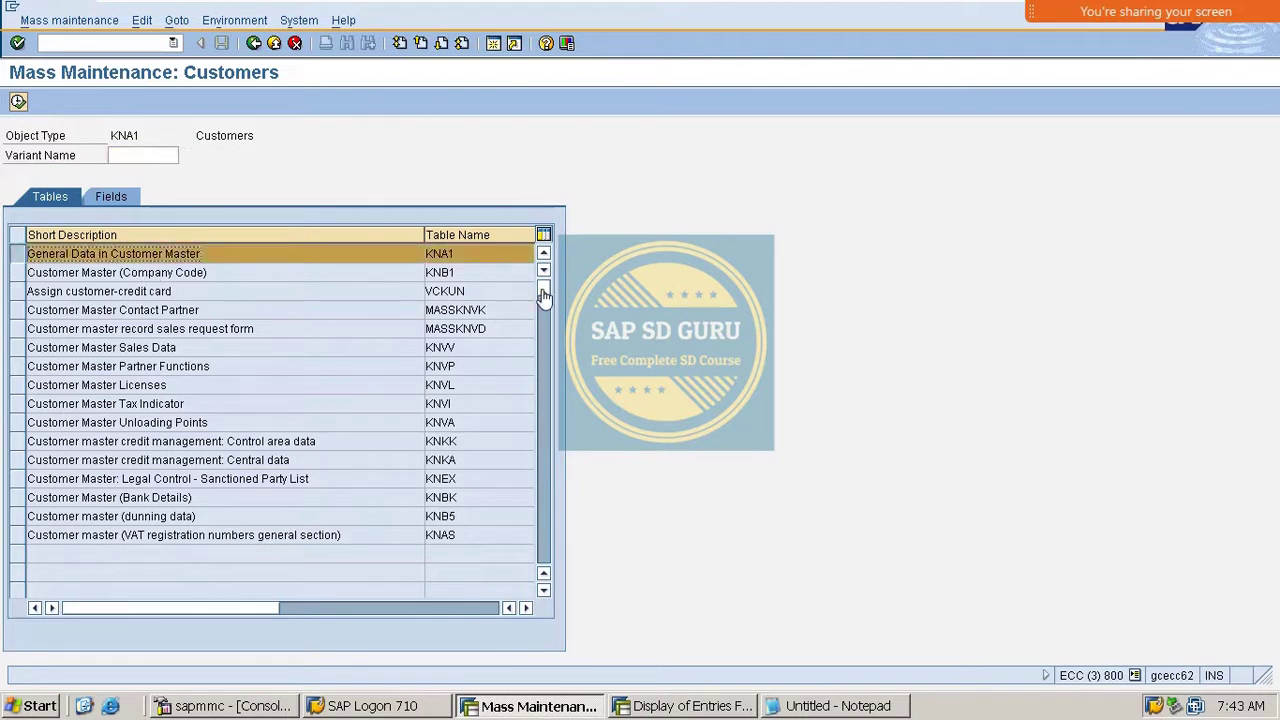
click(665, 706)
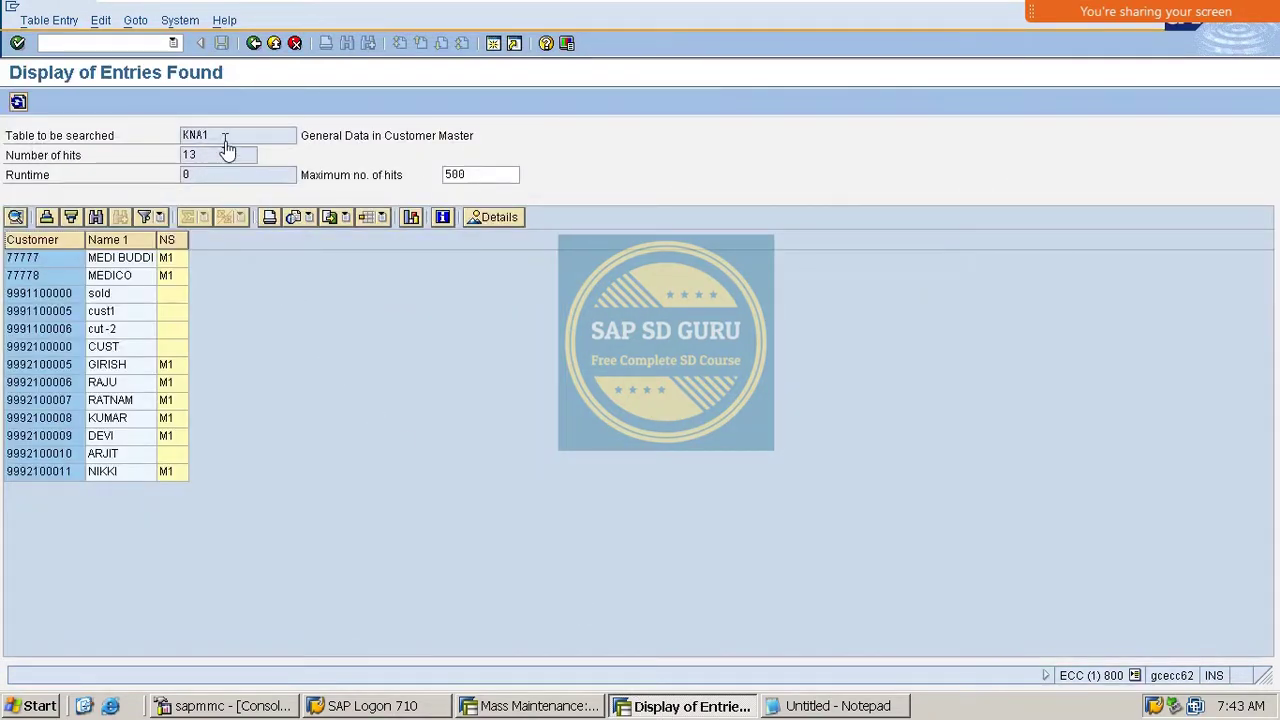
drag(226, 137, 110, 140)
click(557, 708)
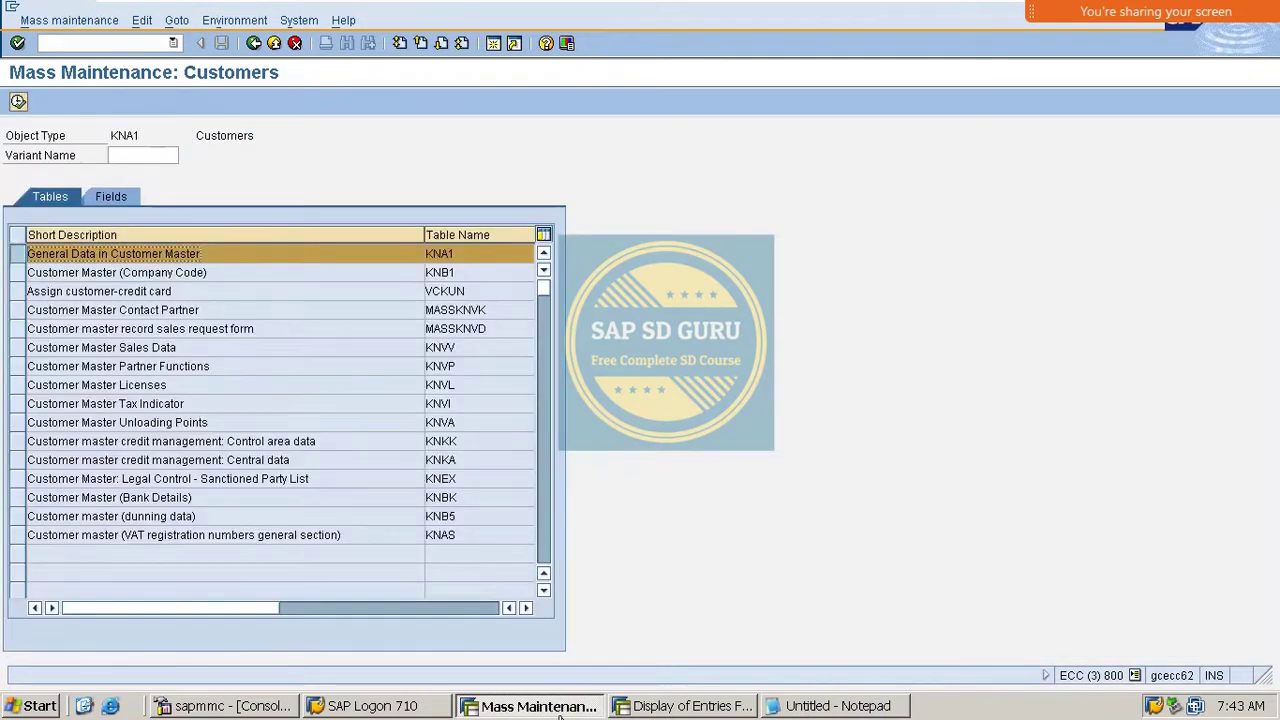
click(557, 708)
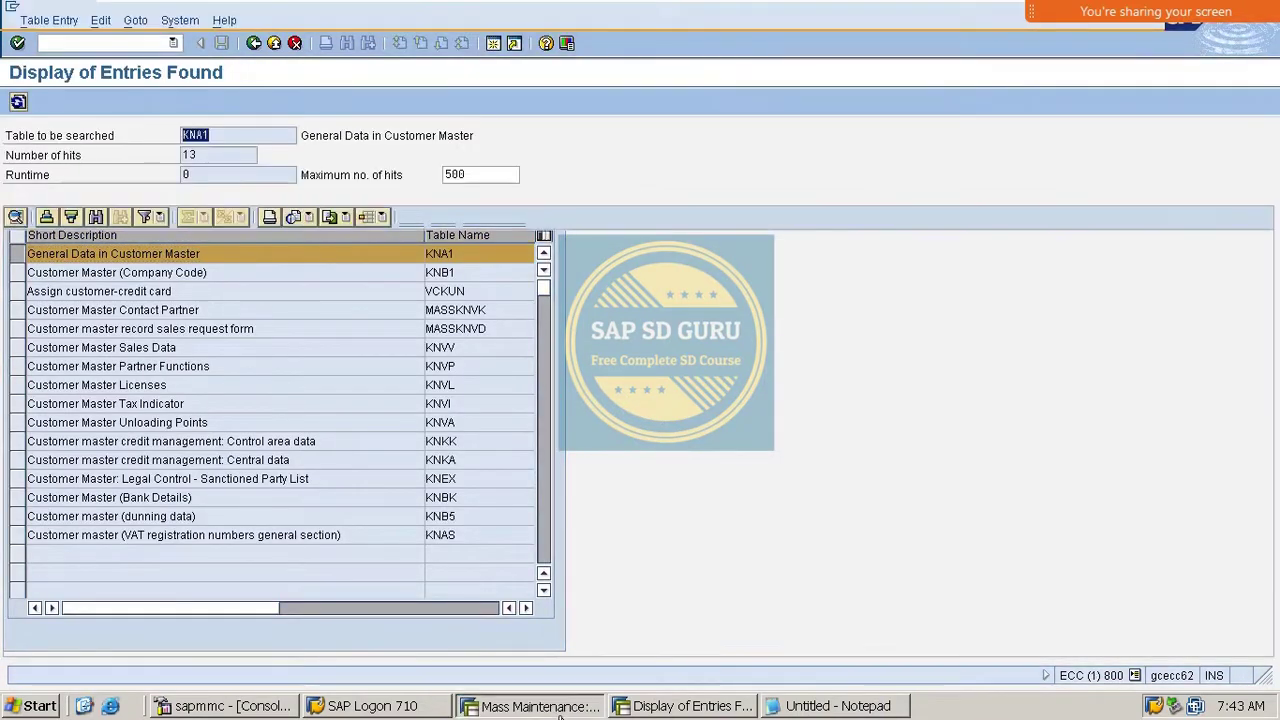
click(557, 708)
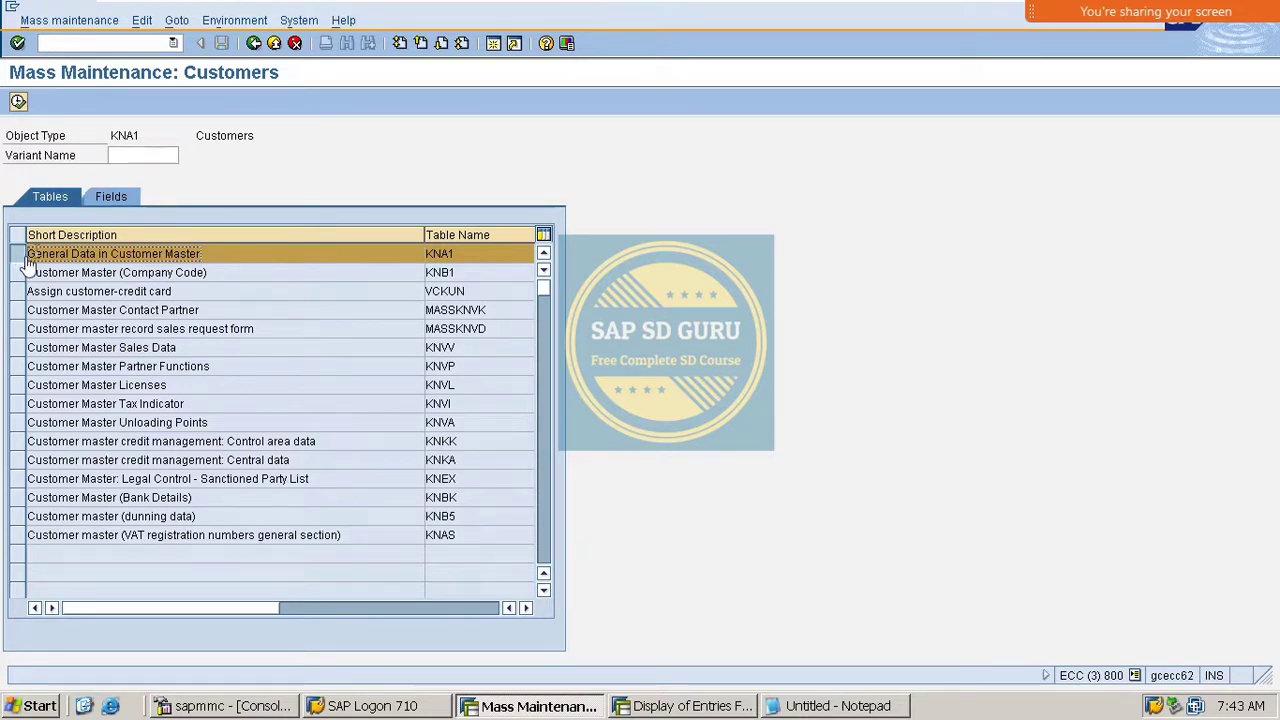
click(112, 198)
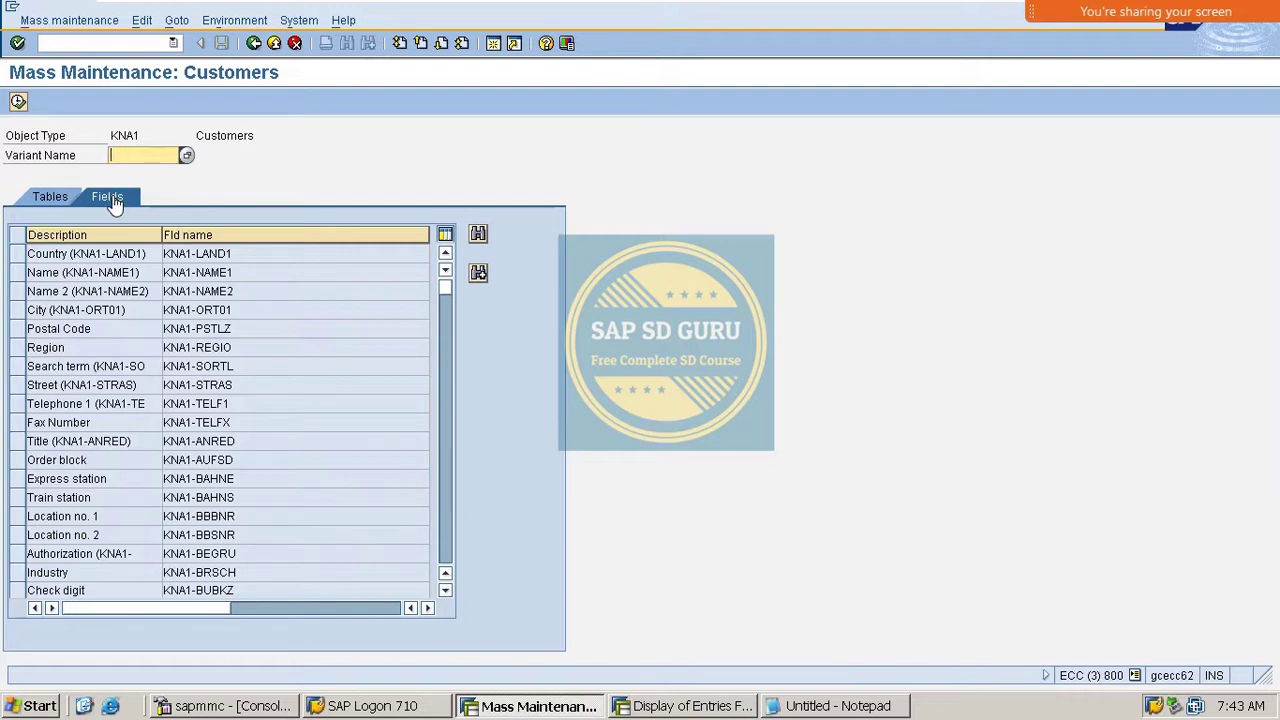
Step: Find 'niel' in the field list, select Nielsen ID (KNA1-NIELS) and execute
click(478, 235)
text(n)
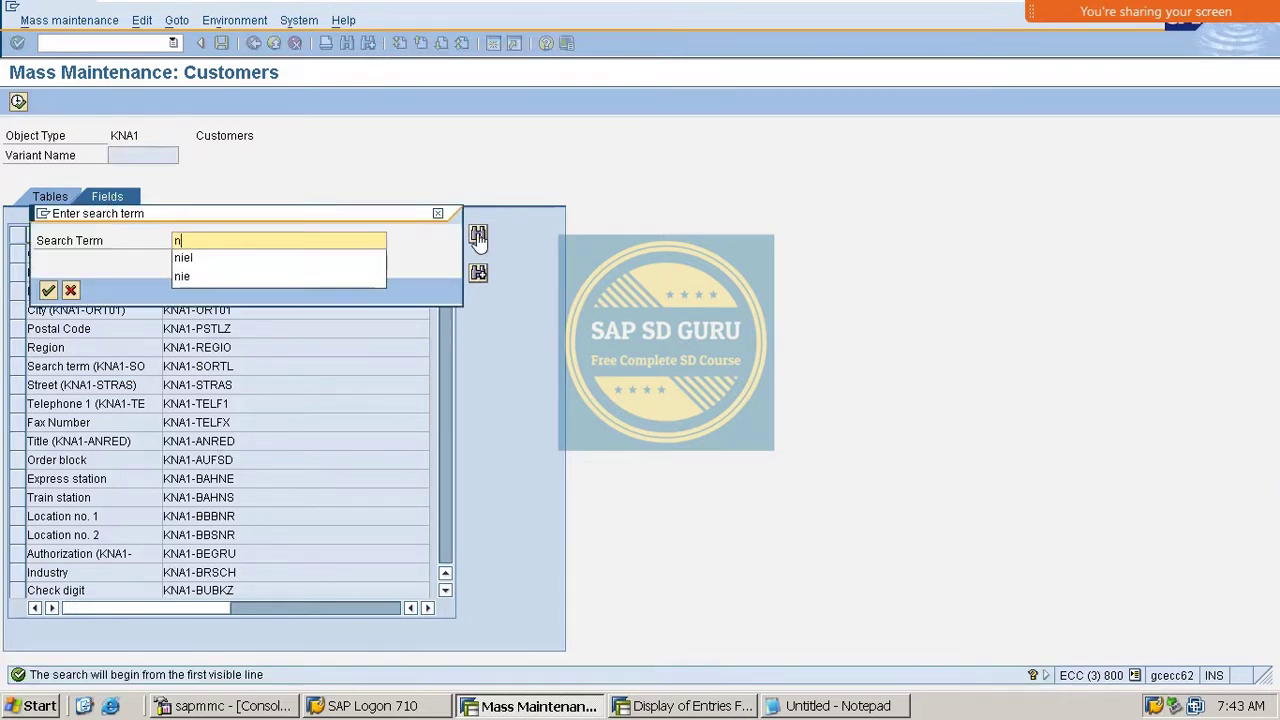
text(iel)
key(Return)
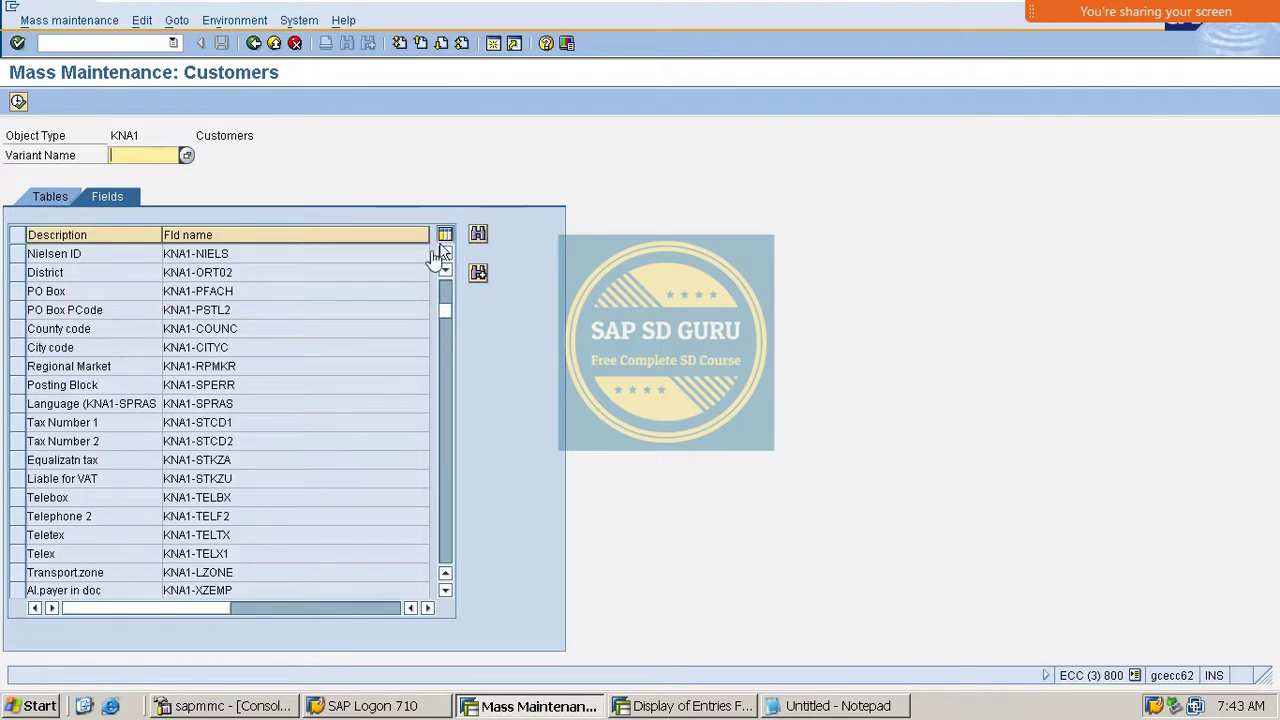
click(18, 260)
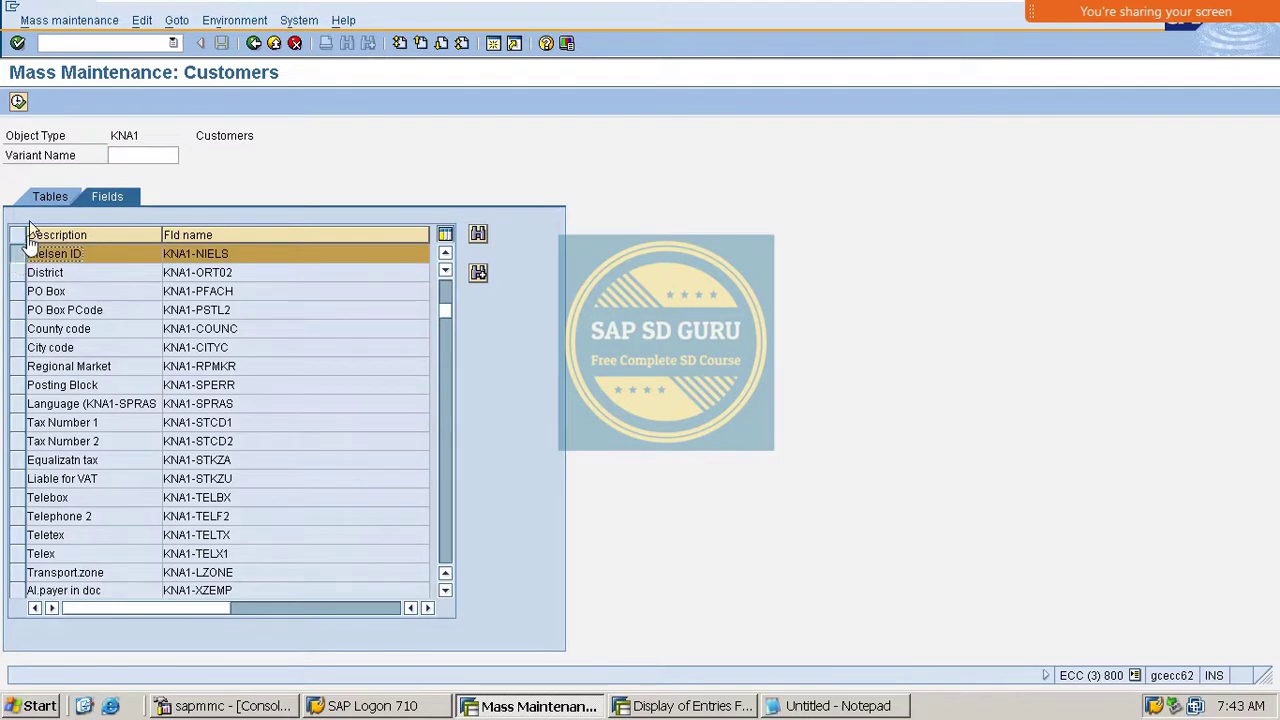
click(19, 104)
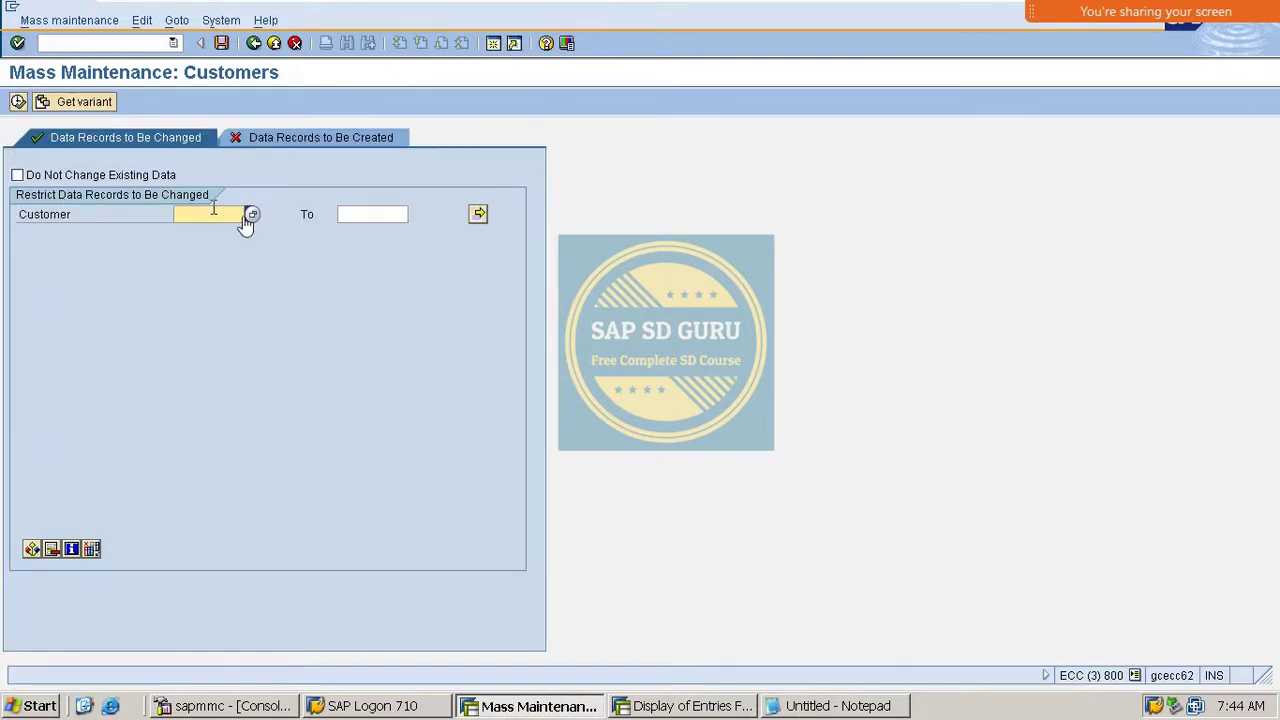
Step: Load the 13 customer numbers into Customer's multiple selection from the clipboard
click(478, 214)
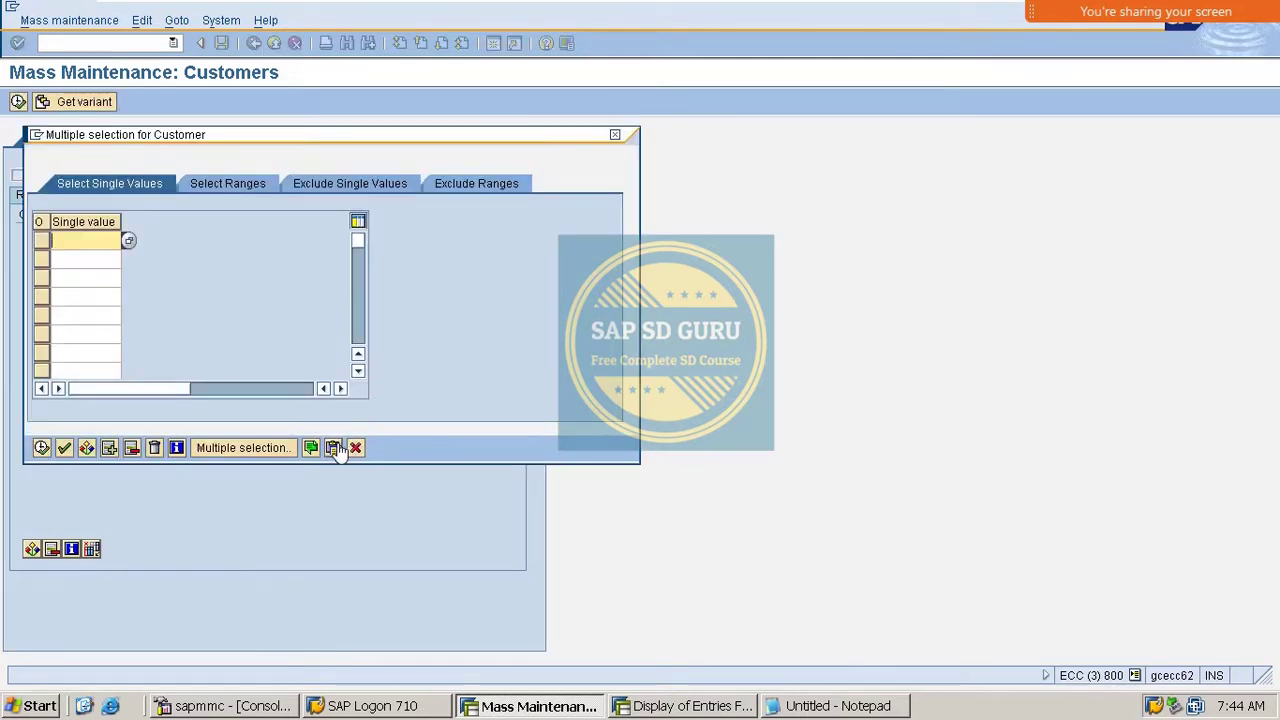
click(333, 448)
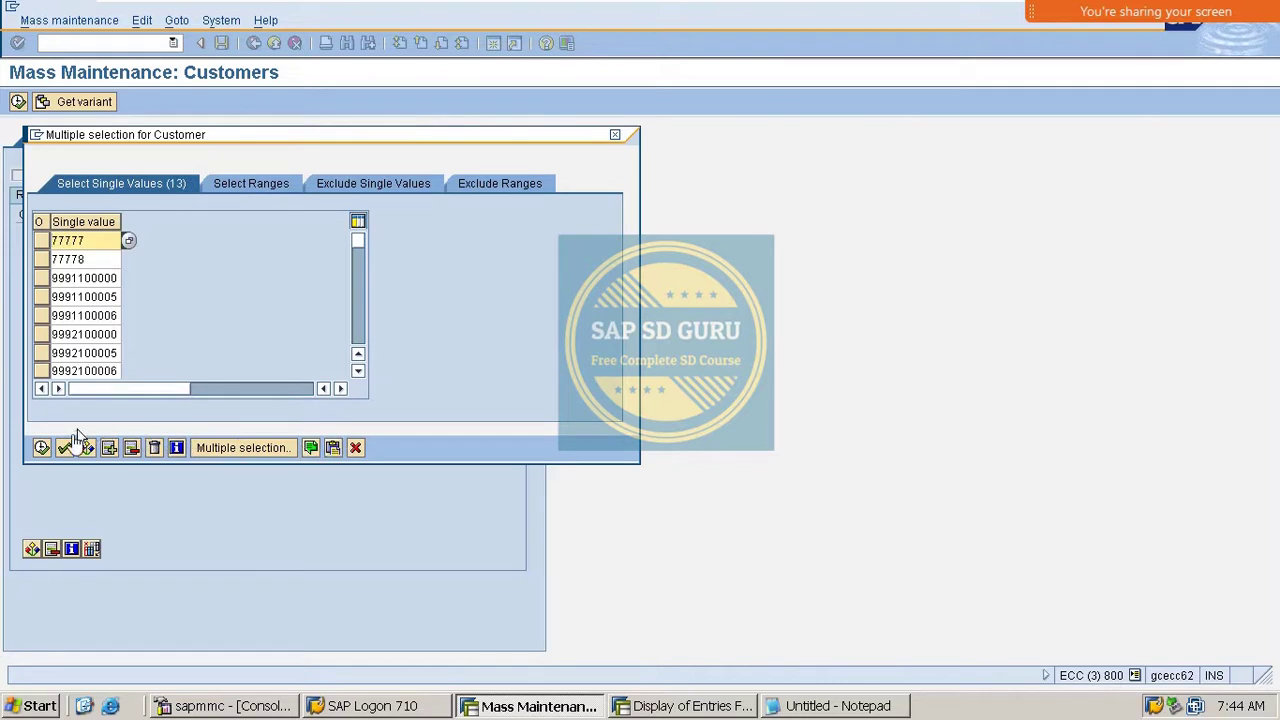
click(41, 448)
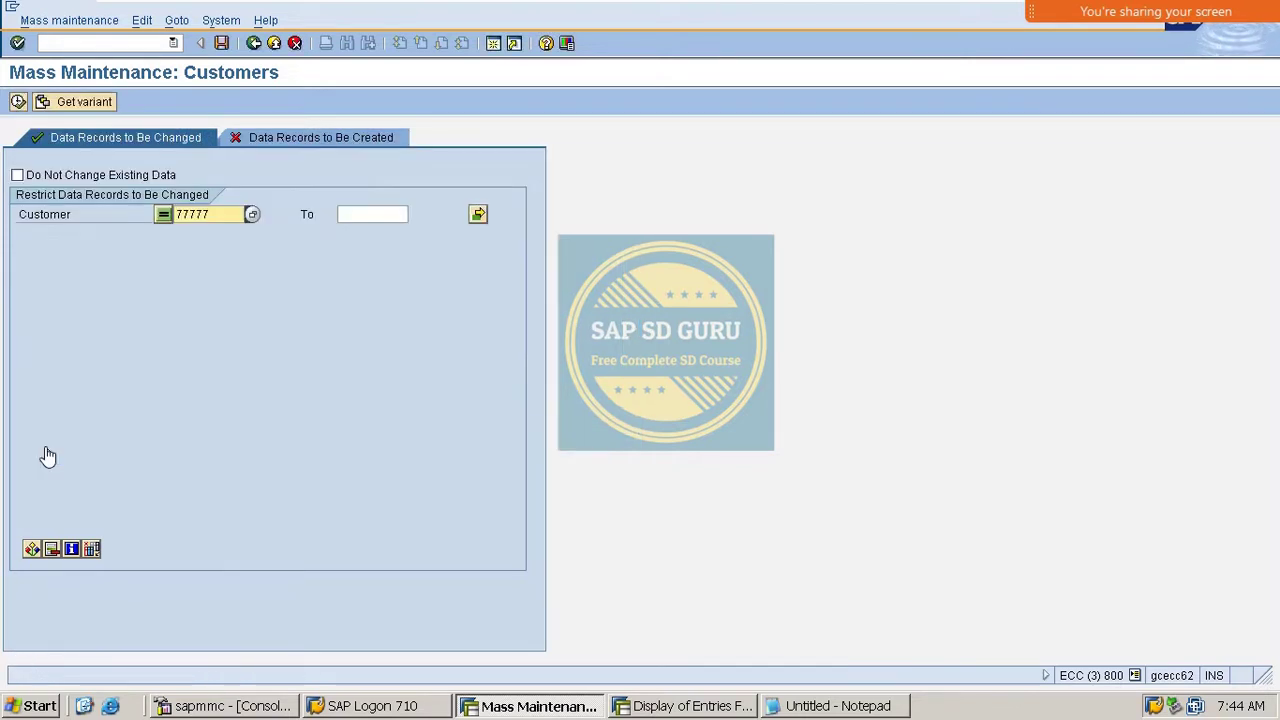
Step: Execute to list the 13 customers and inspect their current Nielsen values, M1 or empty
click(18, 102)
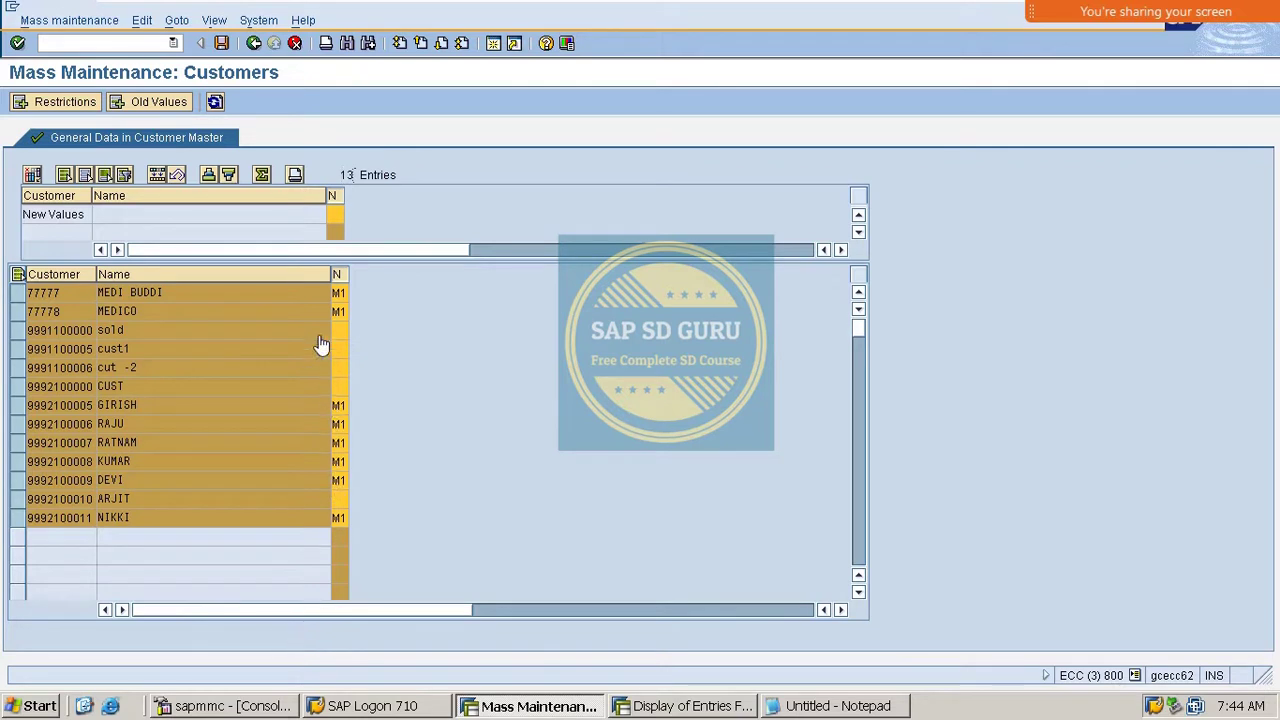
click(338, 292)
click(338, 311)
click(342, 405)
click(342, 424)
click(342, 442)
click(342, 331)
click(340, 349)
Step: Widen the Nielsen column in both the New Values row and the customer list
drag(347, 196, 456, 200)
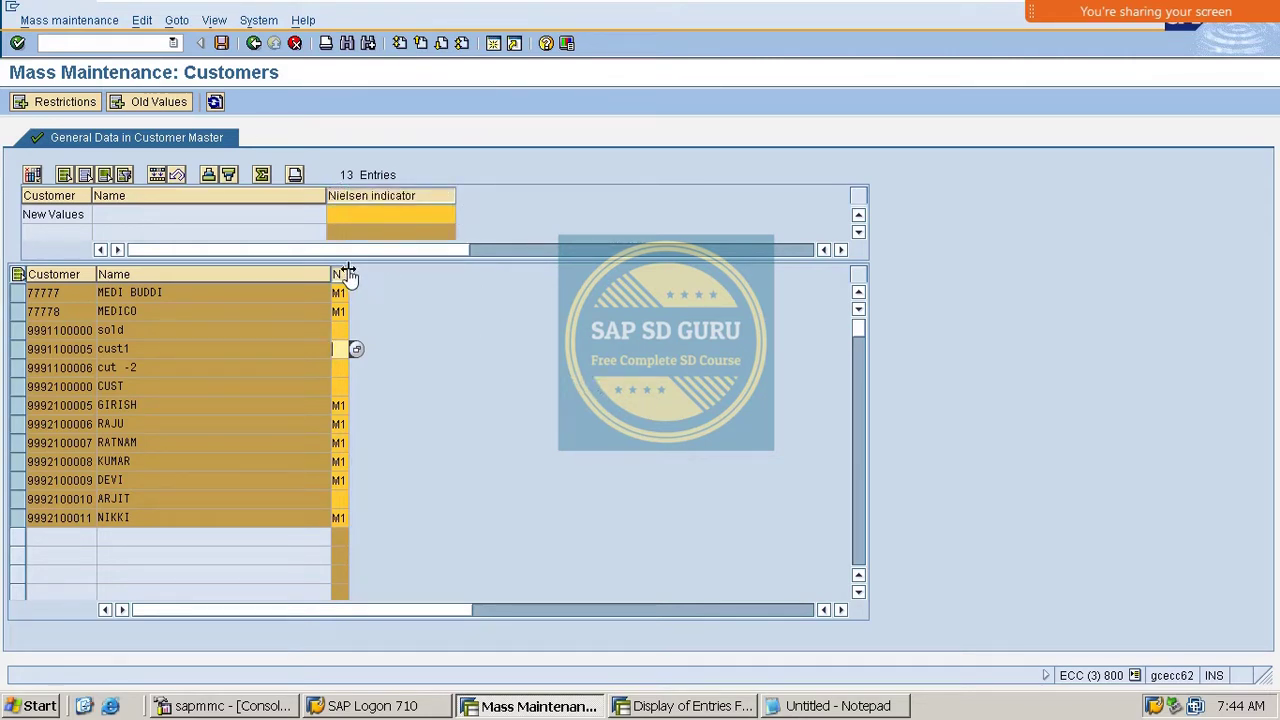
drag(347, 273, 458, 282)
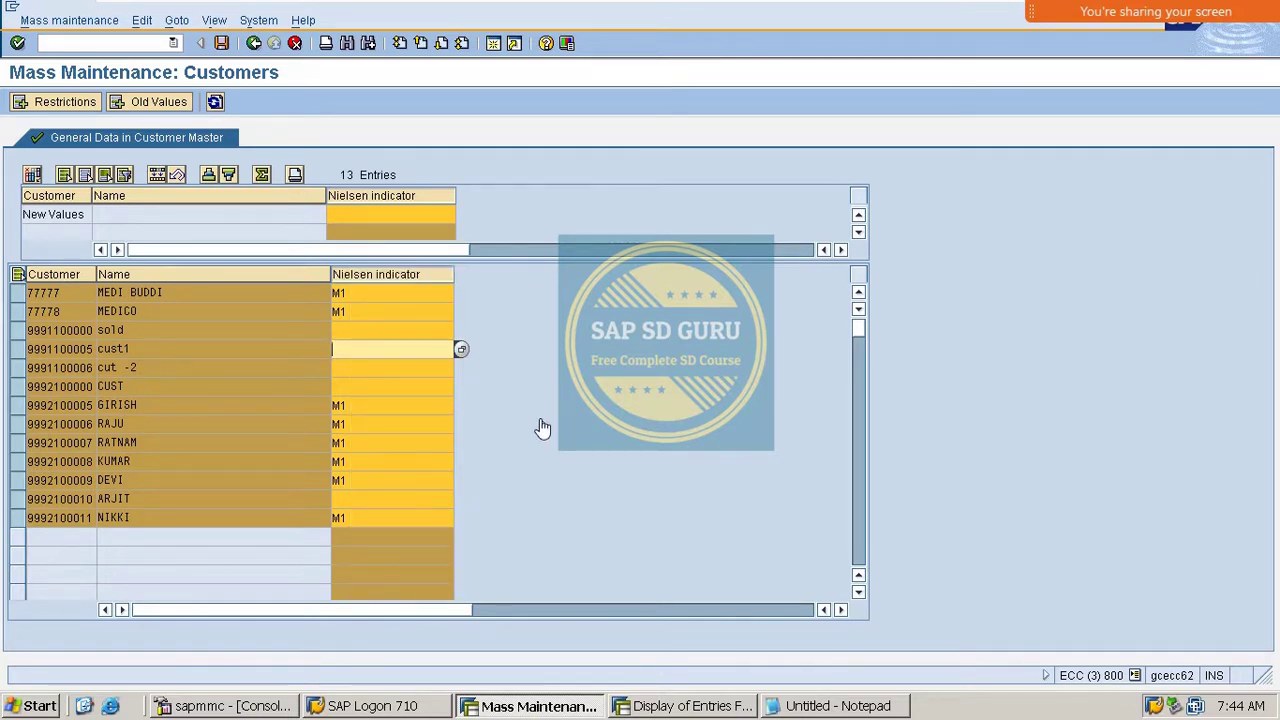
drag(346, 294, 262, 300)
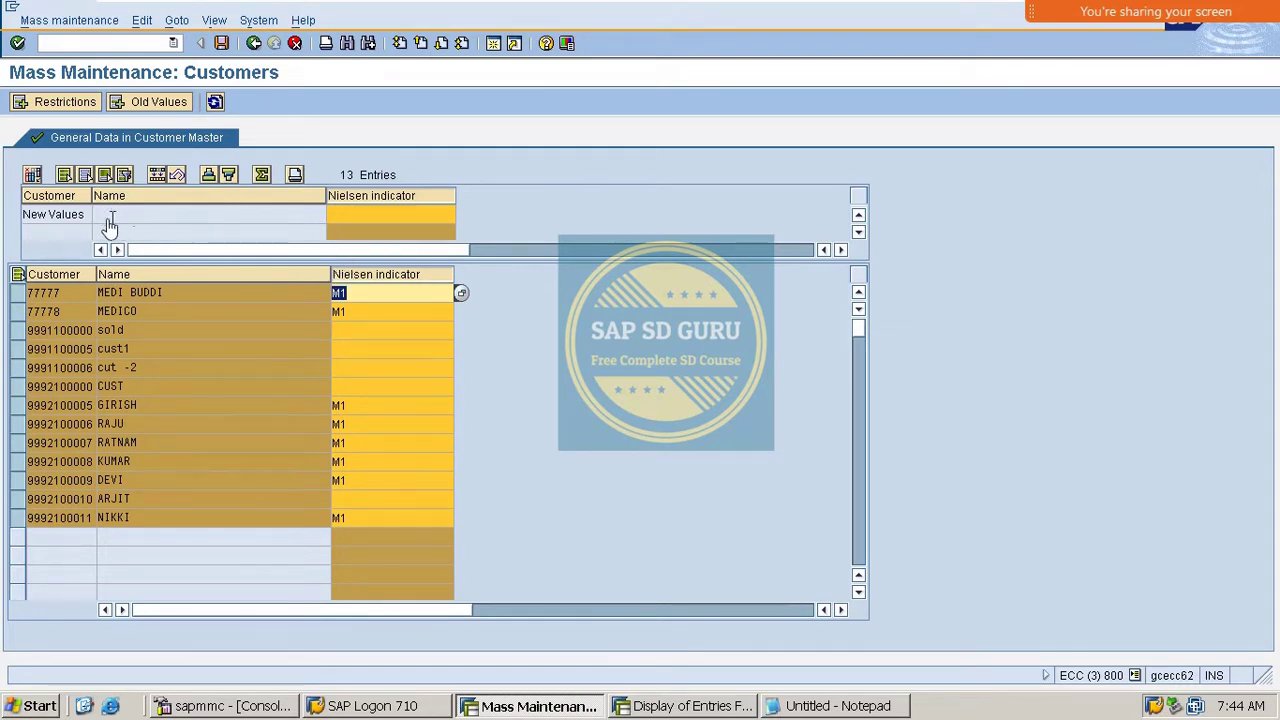
Step: Enter M2 as the New Values Nielsen indicator and carry out the mass change
click(45, 217)
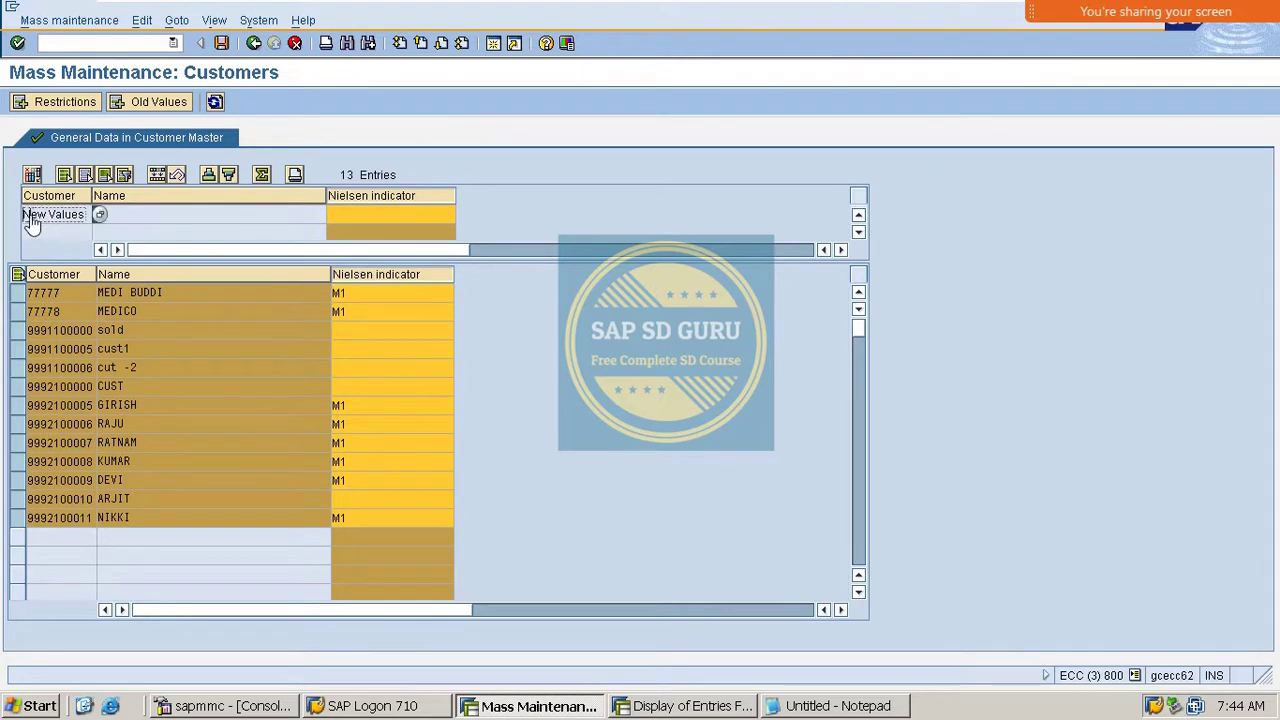
click(344, 217)
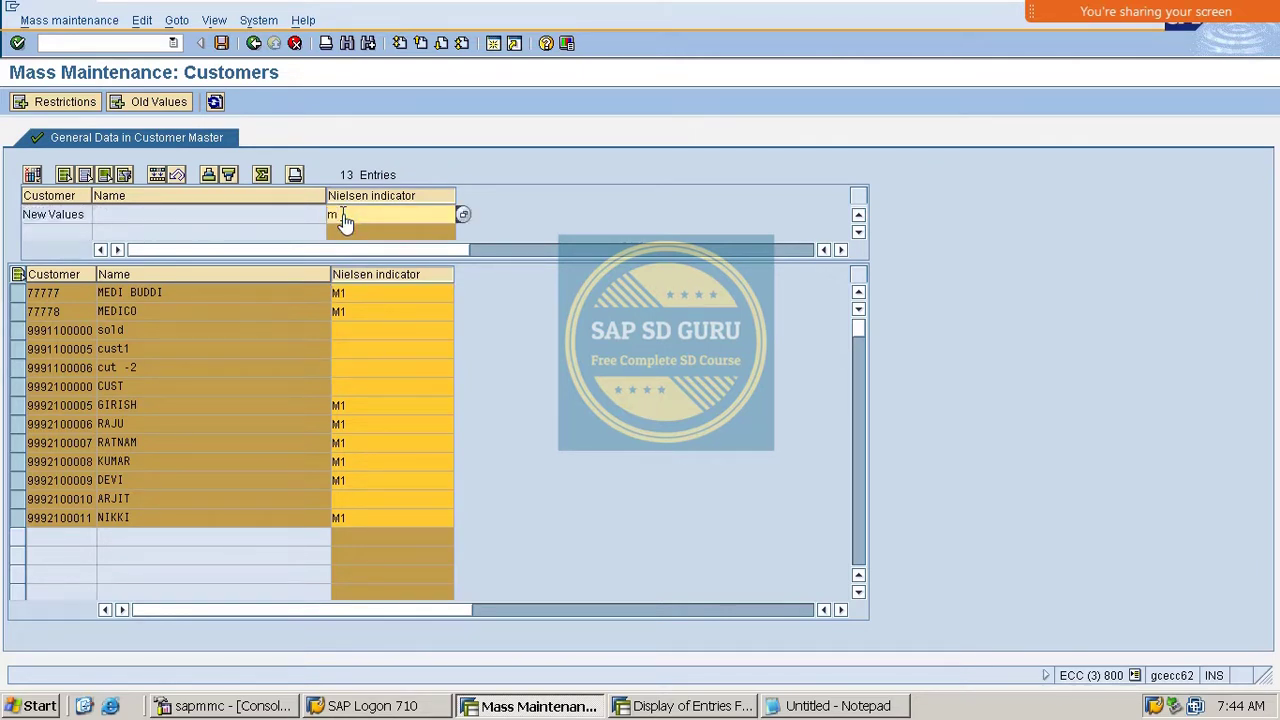
text(m2)
key(Return)
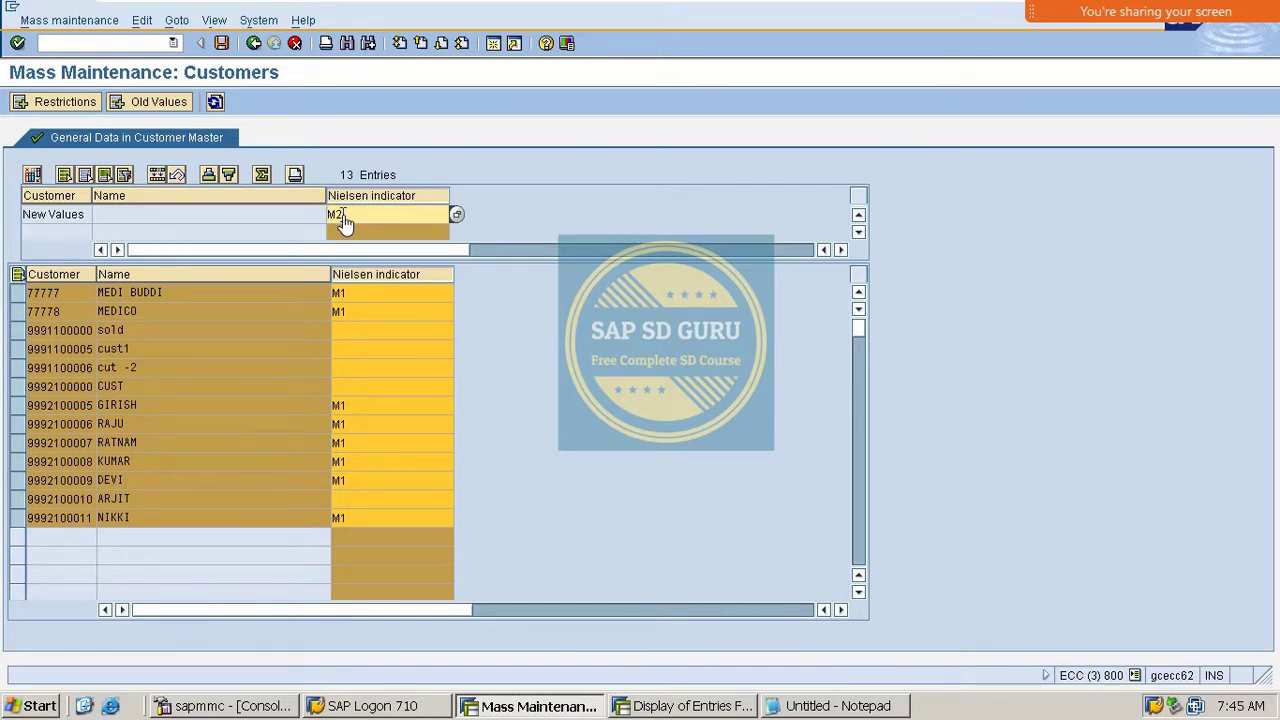
click(157, 176)
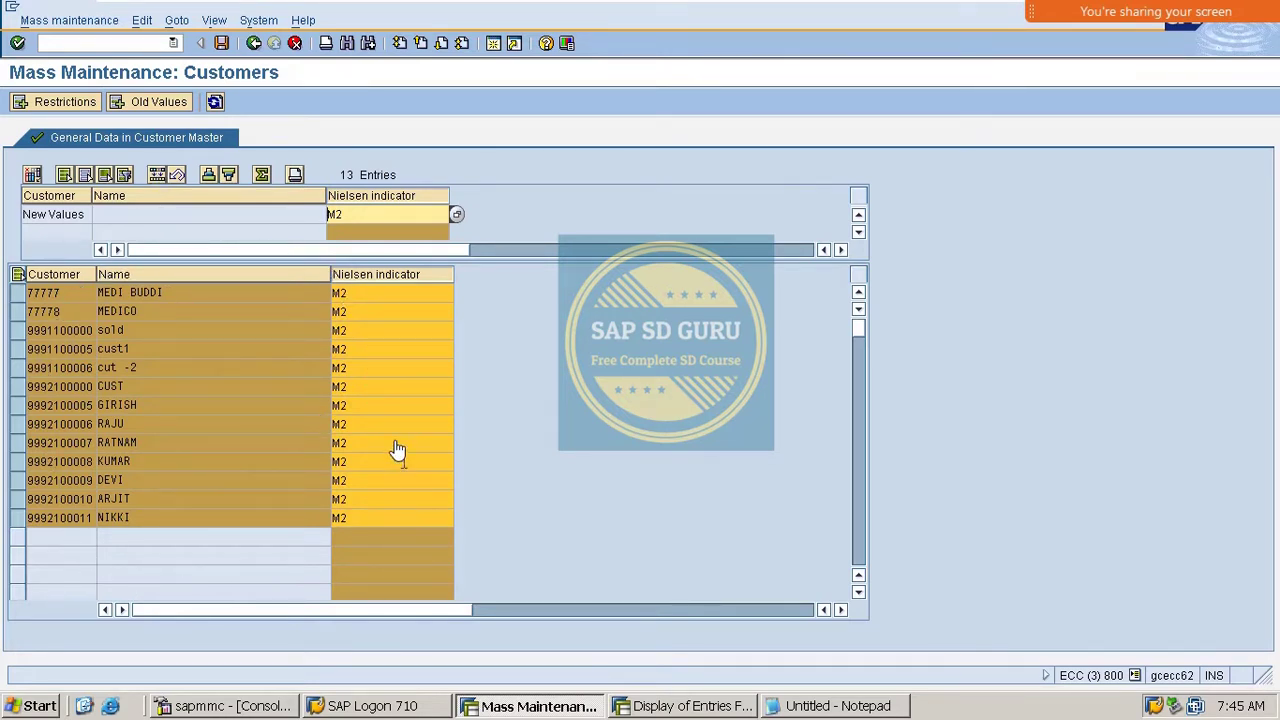
Step: Check that each customer's Nielsen indicator now reads M2
click(358, 295)
click(360, 312)
click(360, 349)
click(357, 331)
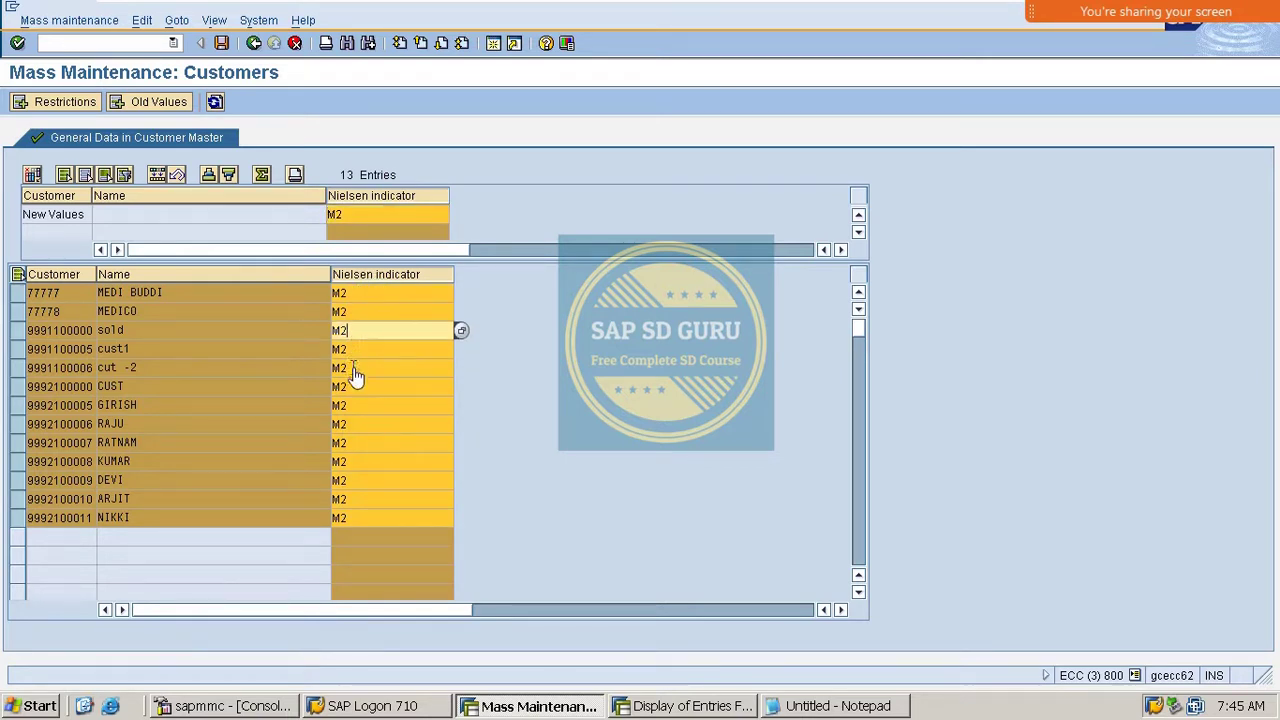
click(354, 368)
click(351, 405)
click(346, 424)
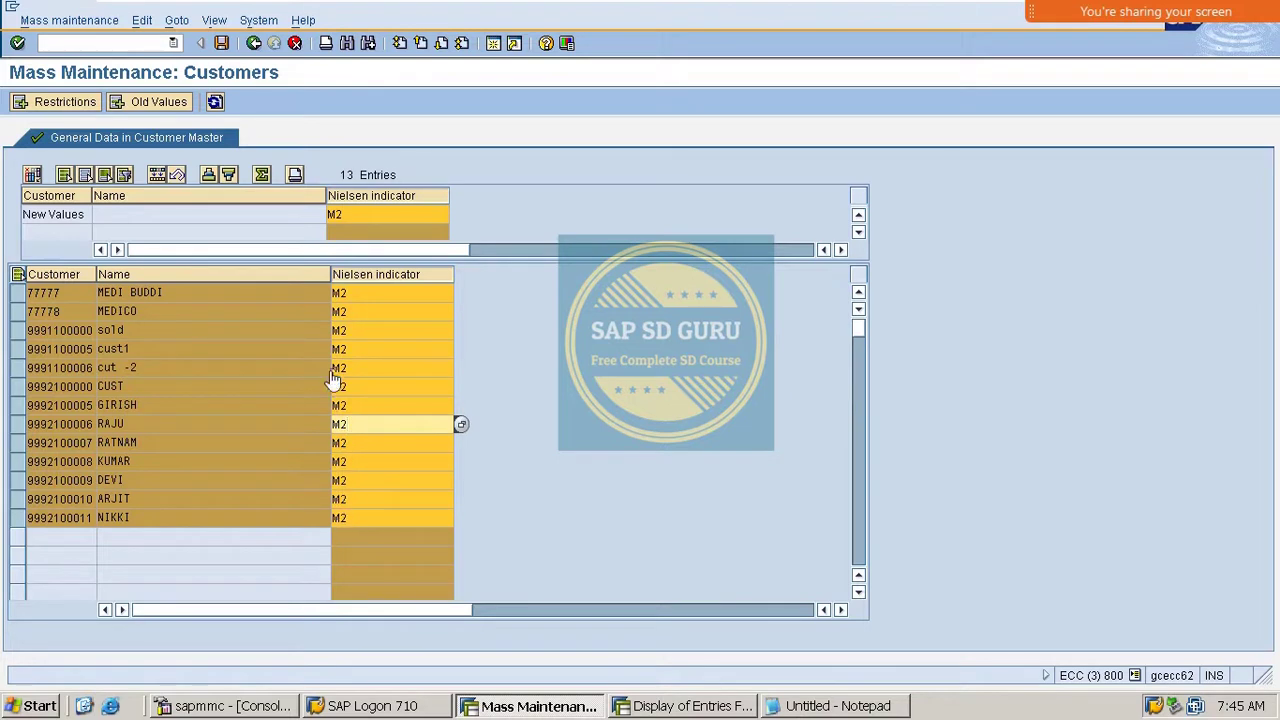
Step: Save the mass change past the warning, then copy one changed customer number from the messages
click(221, 43)
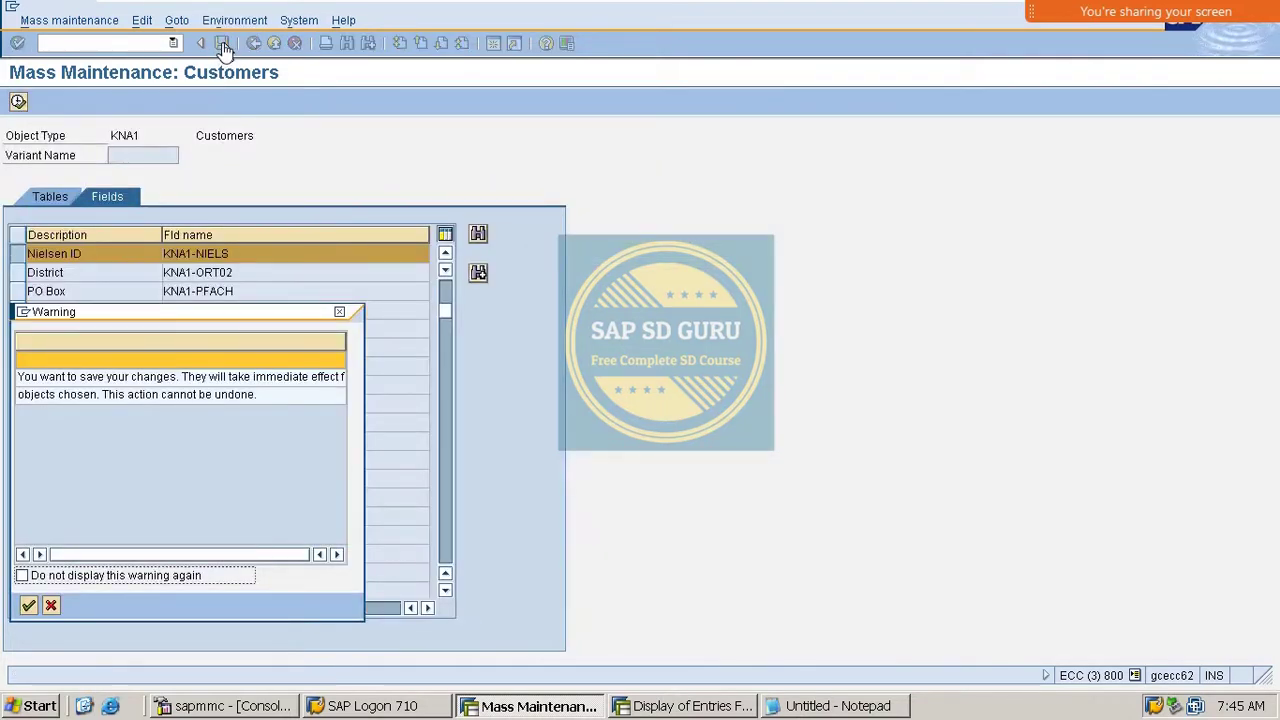
click(28, 605)
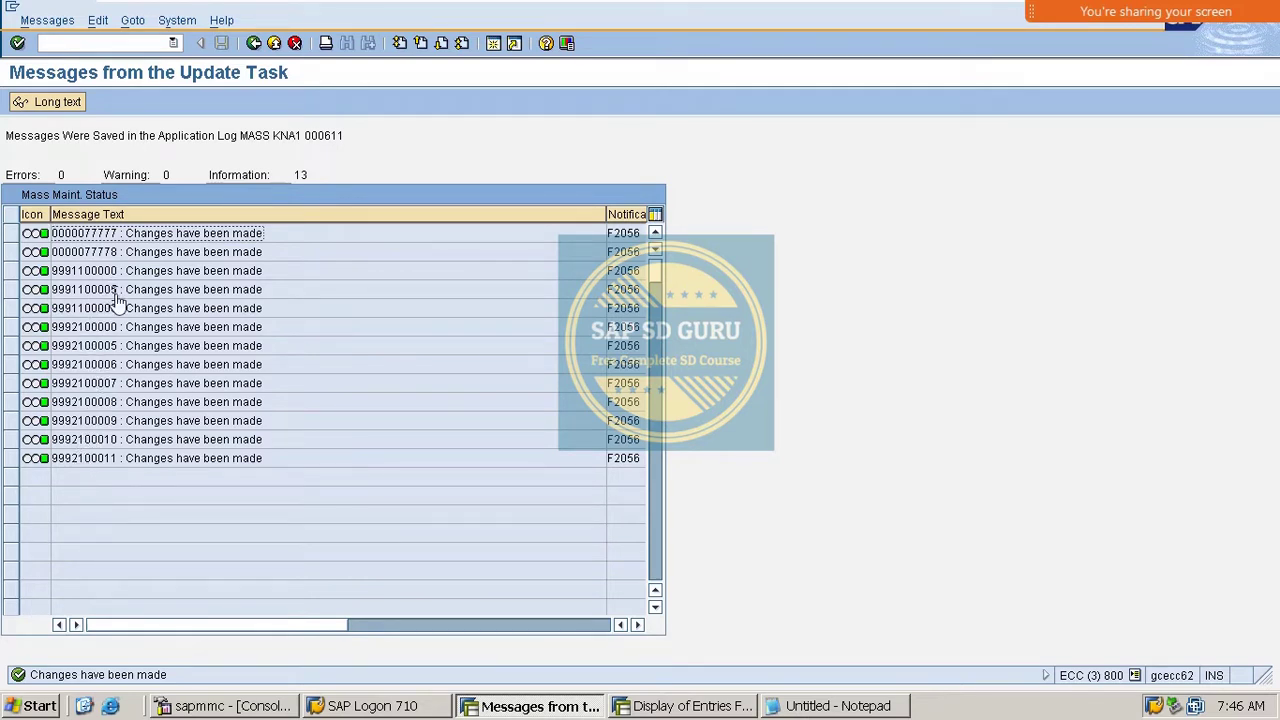
drag(118, 292, 45, 292)
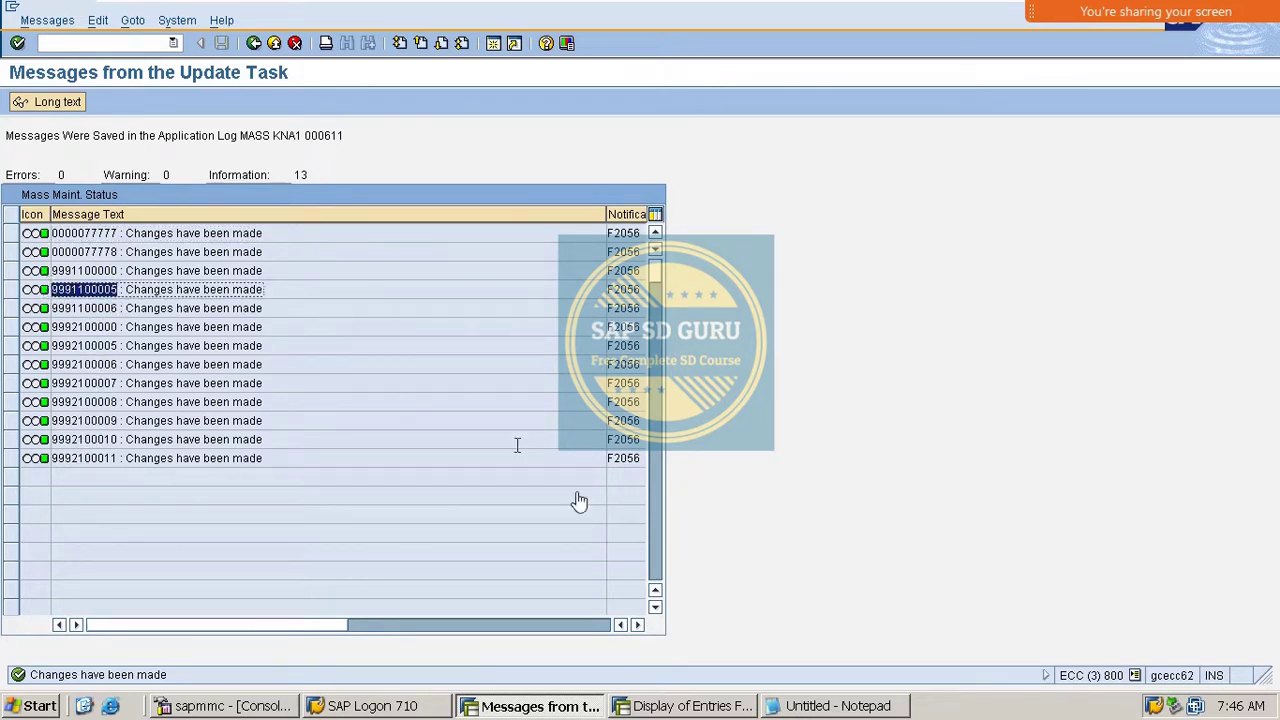
key(ctrl+c)
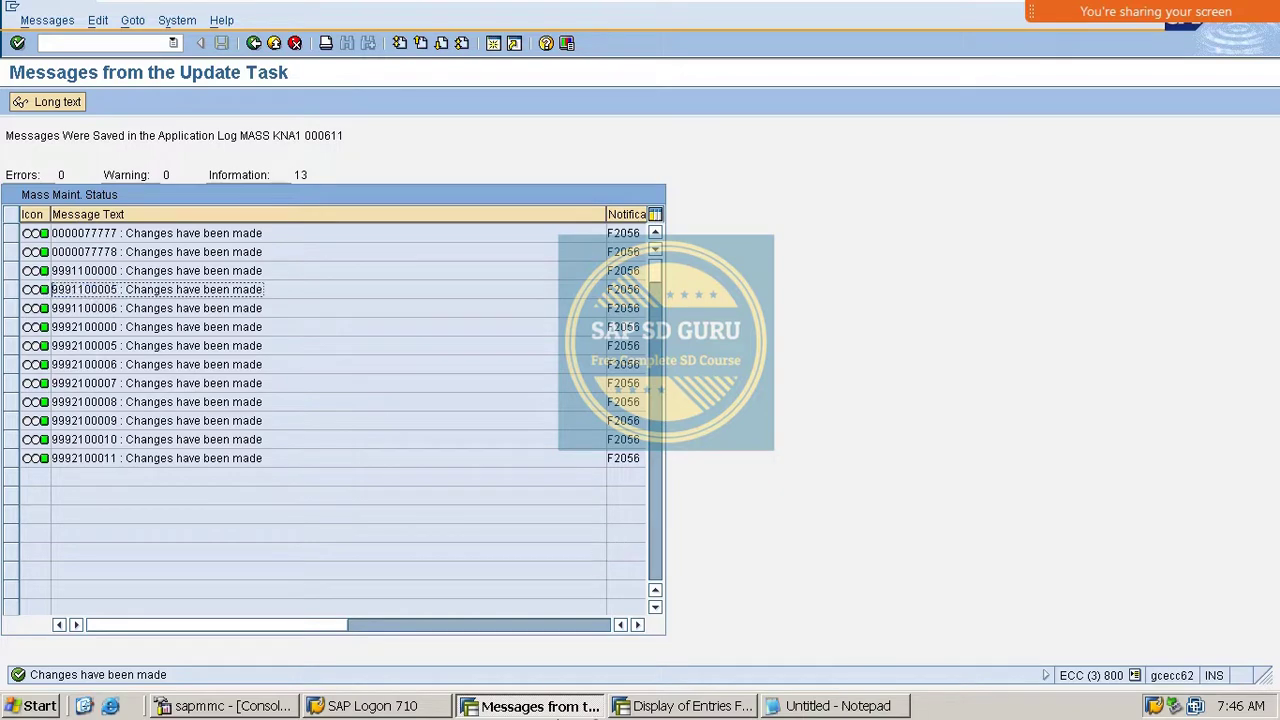
click(688, 708)
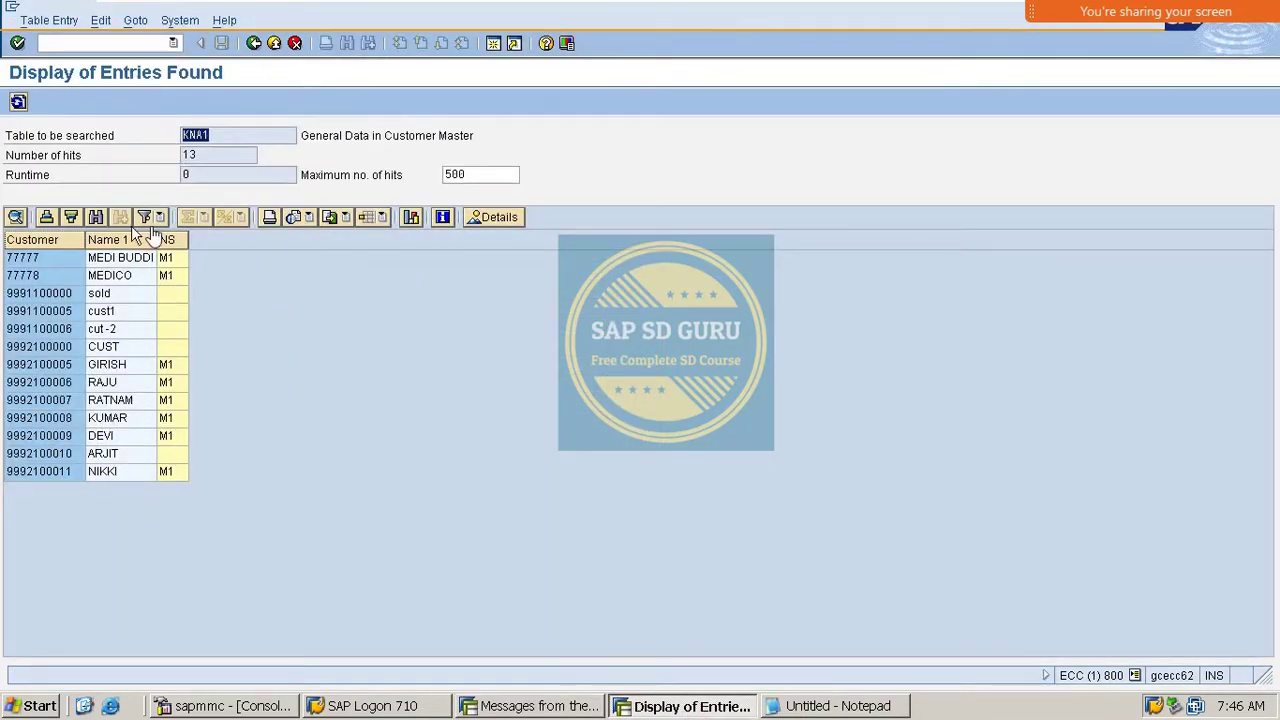
Step: Rerun the KNA1 selection and confirm the NS column shows M2 for all 13 customers
click(252, 44)
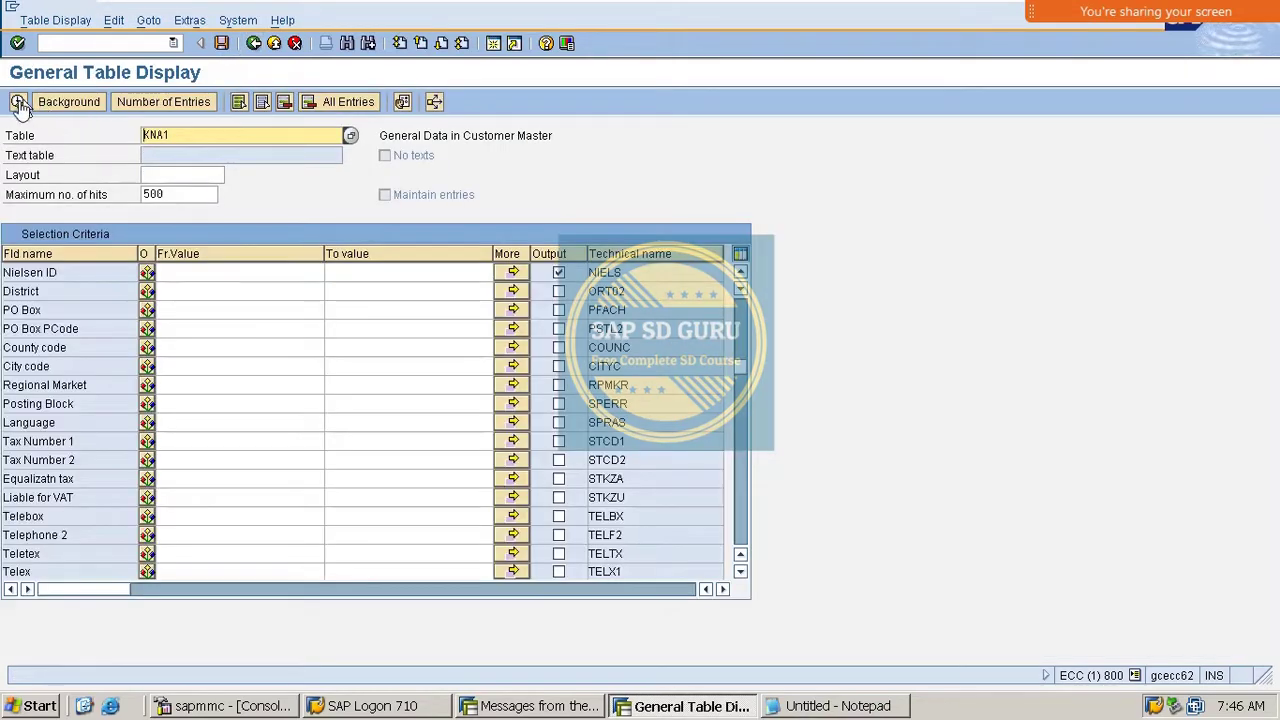
click(18, 102)
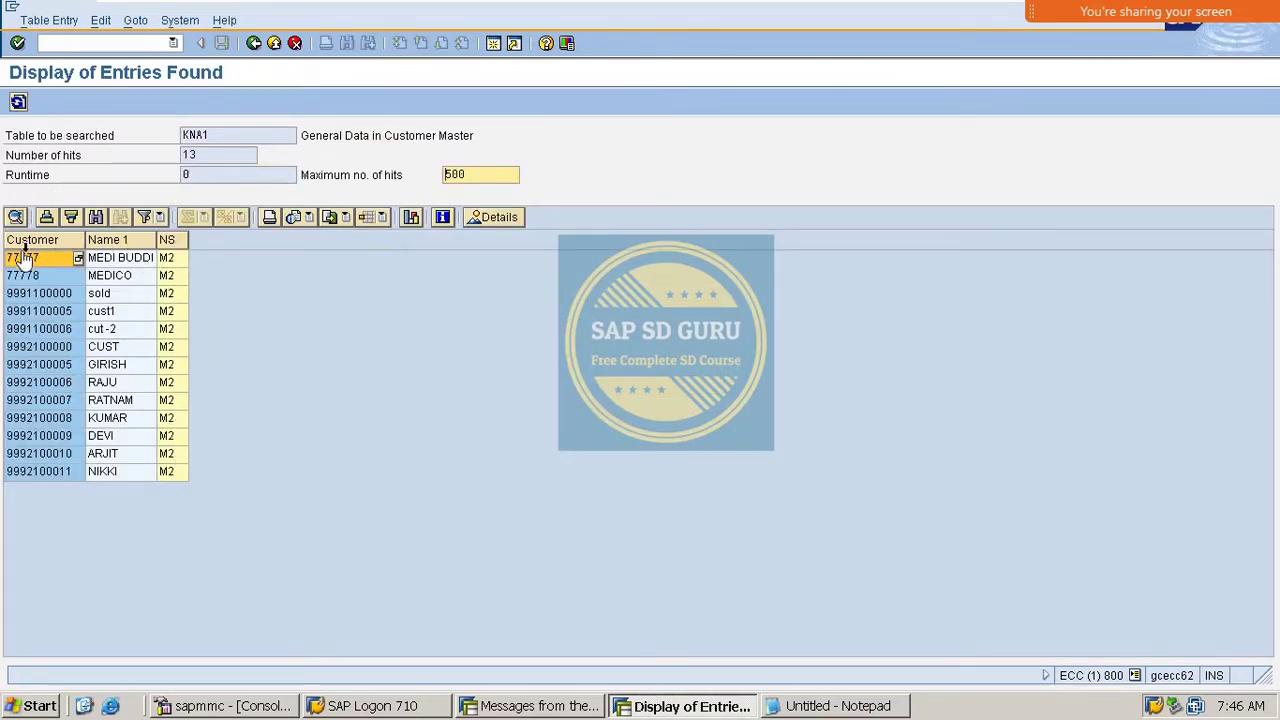
click(180, 262)
click(178, 278)
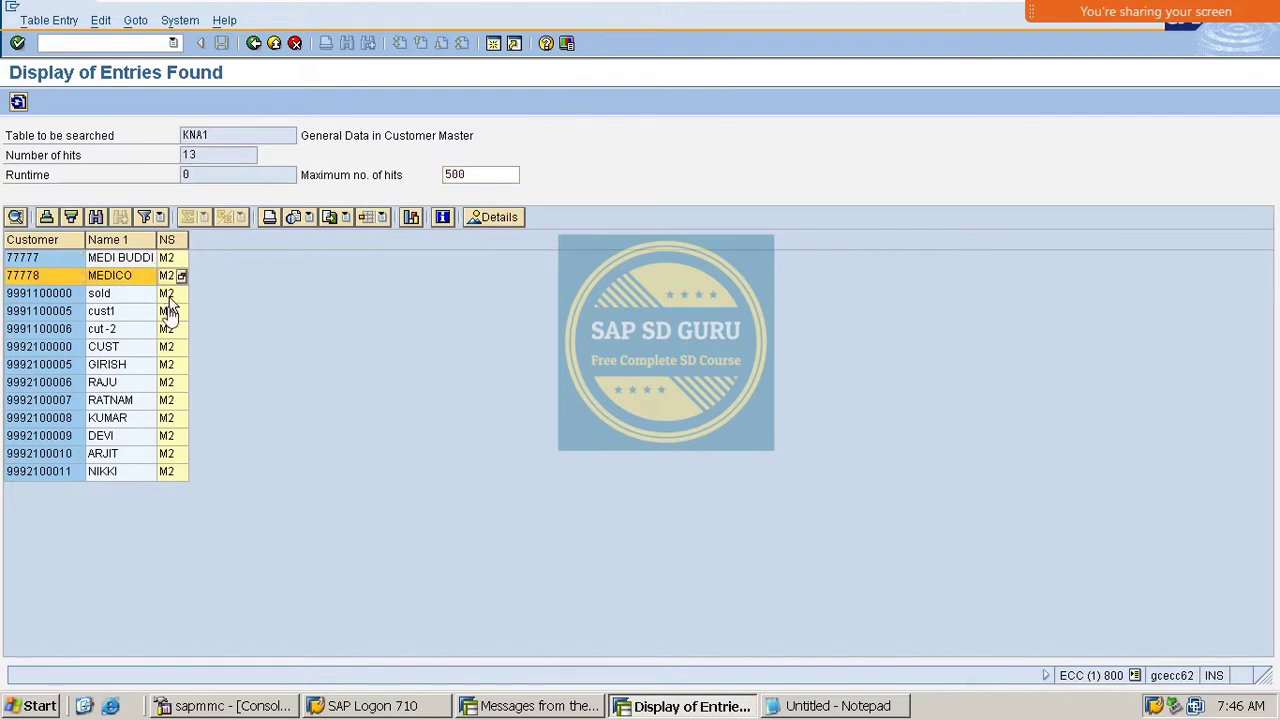
click(170, 311)
click(166, 346)
click(165, 386)
click(170, 471)
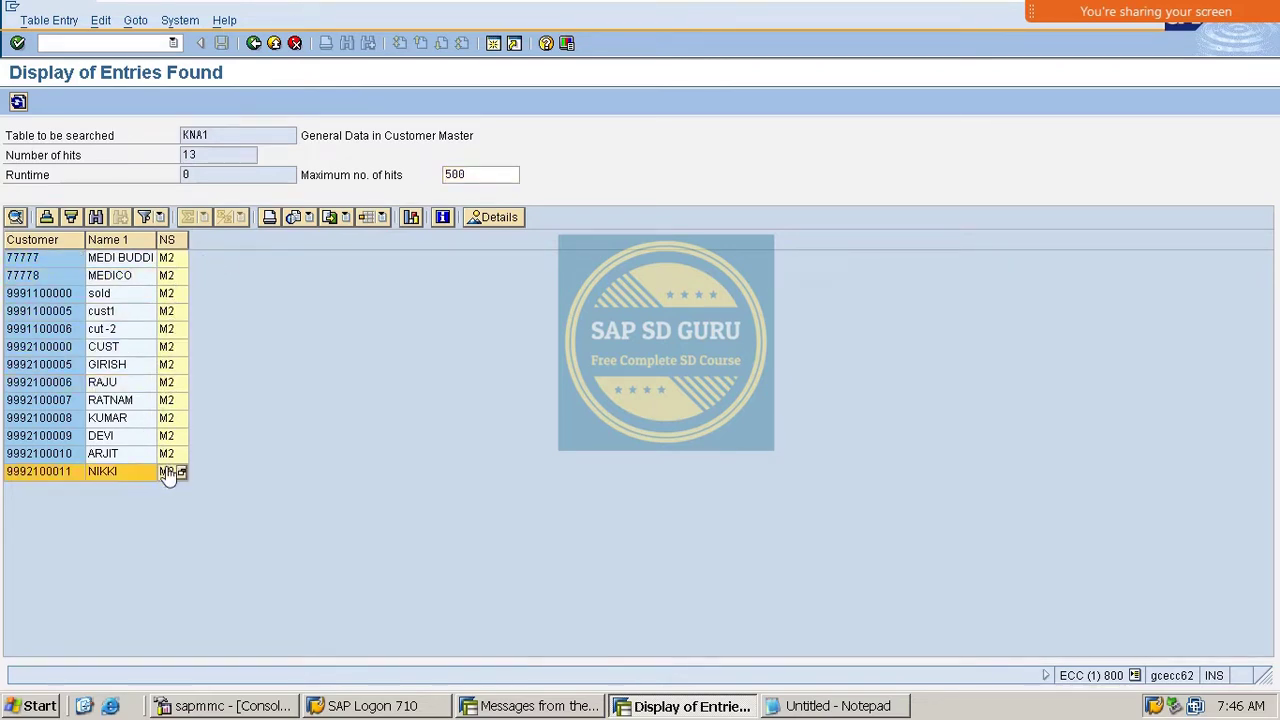
click(172, 437)
click(173, 418)
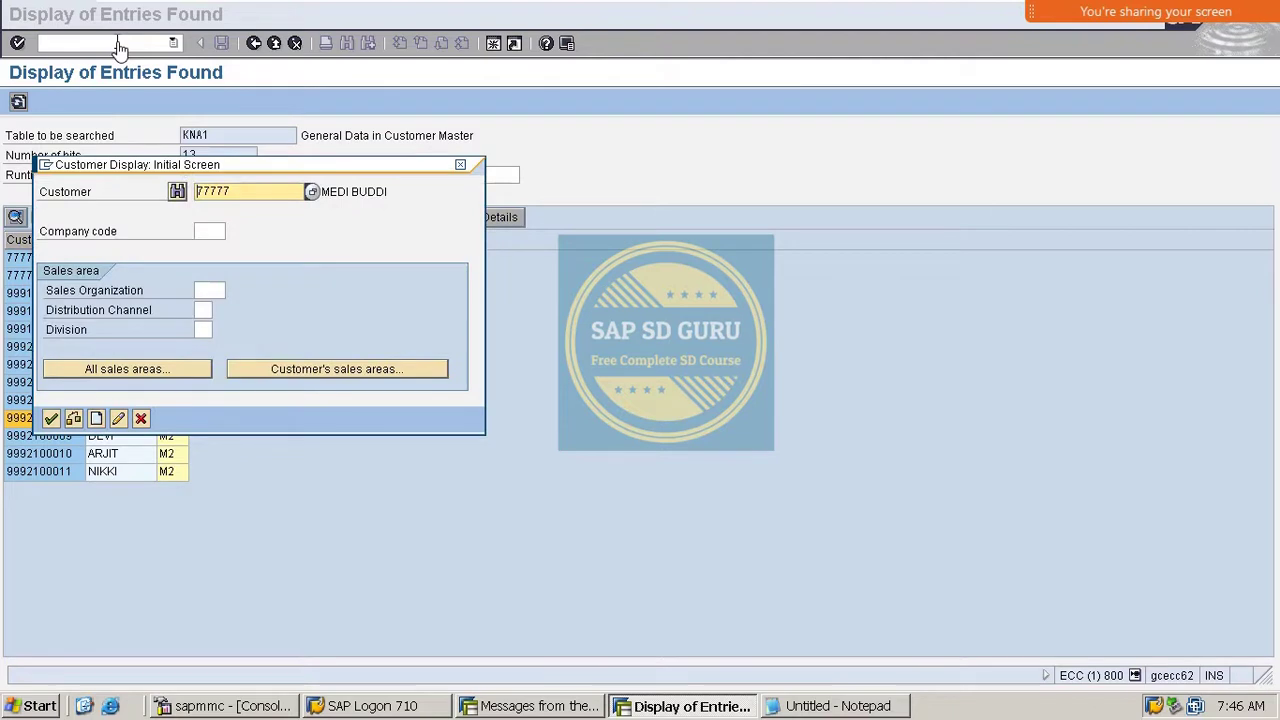
key(ctrl+v)
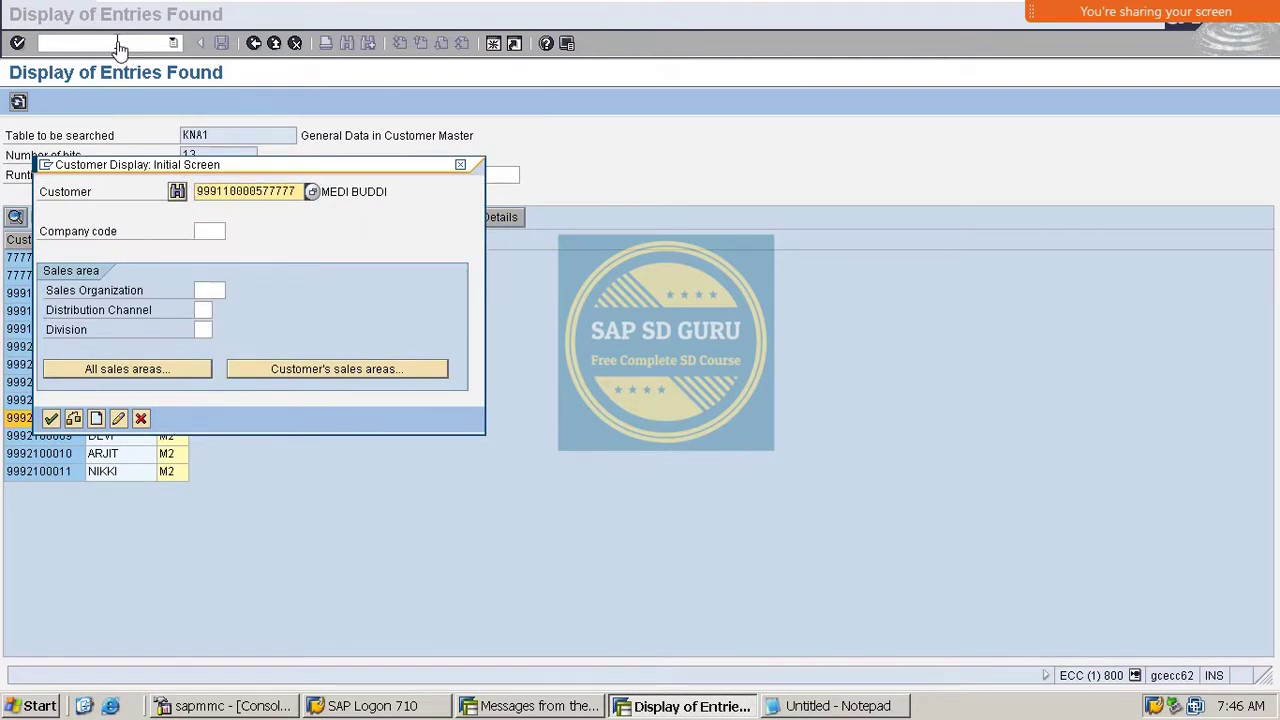
key(BackSpace)
key(BackSpace)
key(BackSpace)
key(BackSpace)
key(BackSpace)
key(BackSpace)
key(BackSpace)
key(BackSpace)
key(BackSpace)
key(BackSpace)
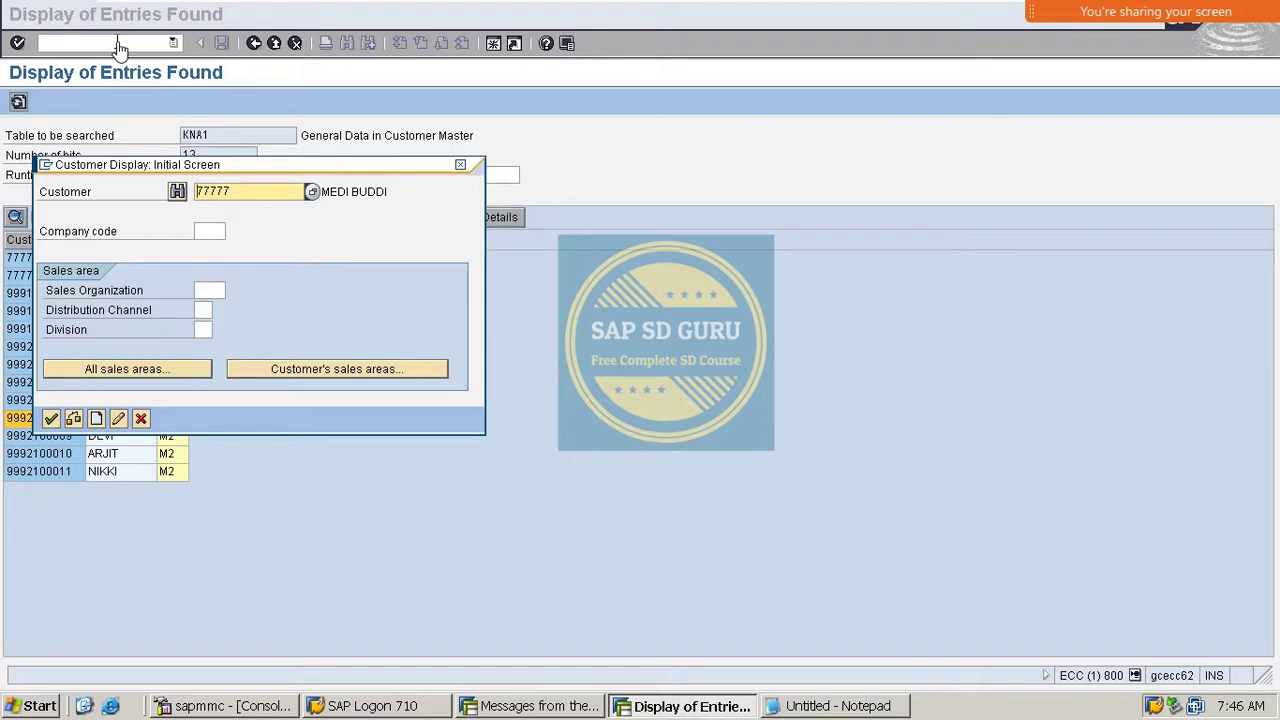
key(Delete)
key(Delete)
key(Delete)
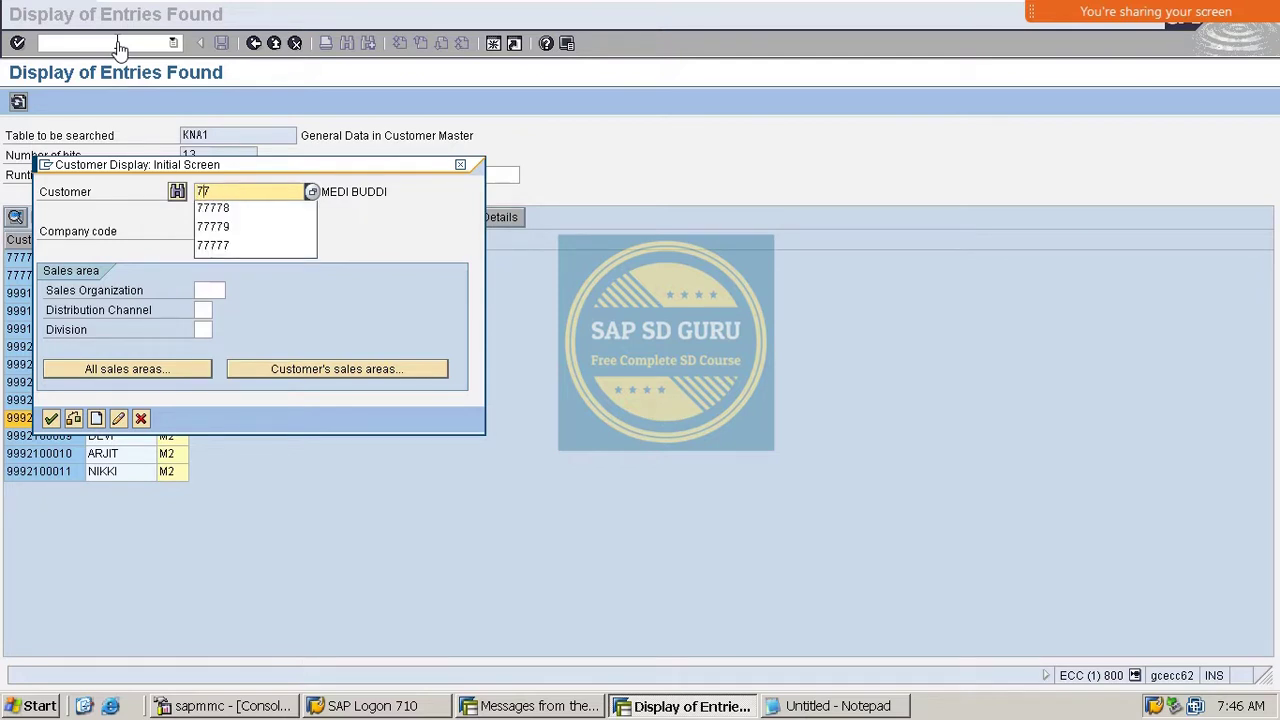
key(Delete)
key(Delete)
key(ctrl+v)
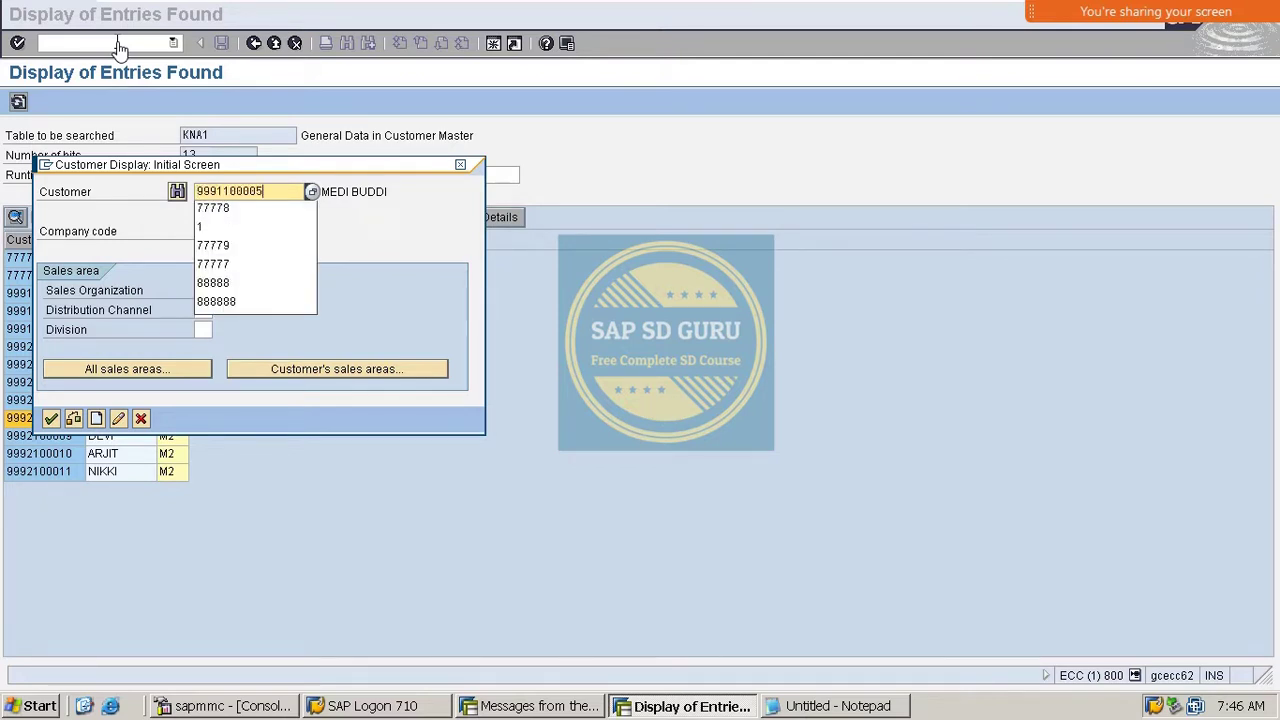
Step: Choose sales area M100 / M1 / M1 and open the customer display
click(346, 370)
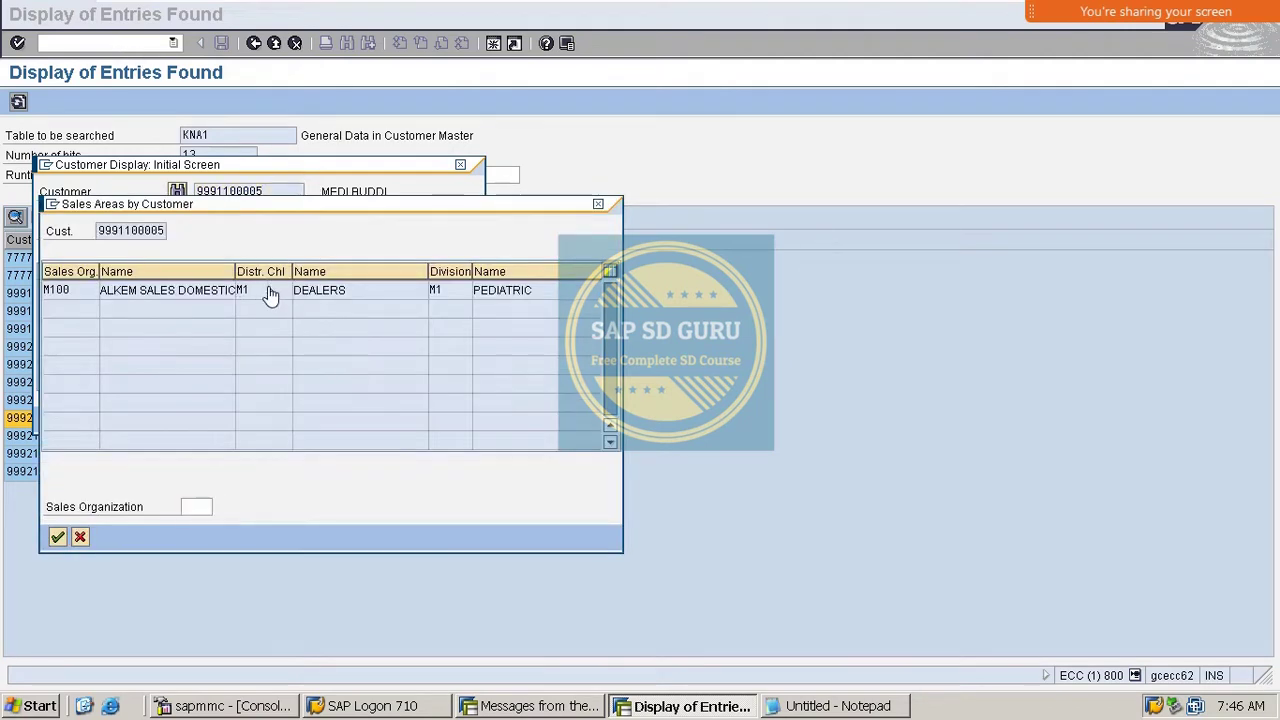
double_click(268, 292)
key(Return)
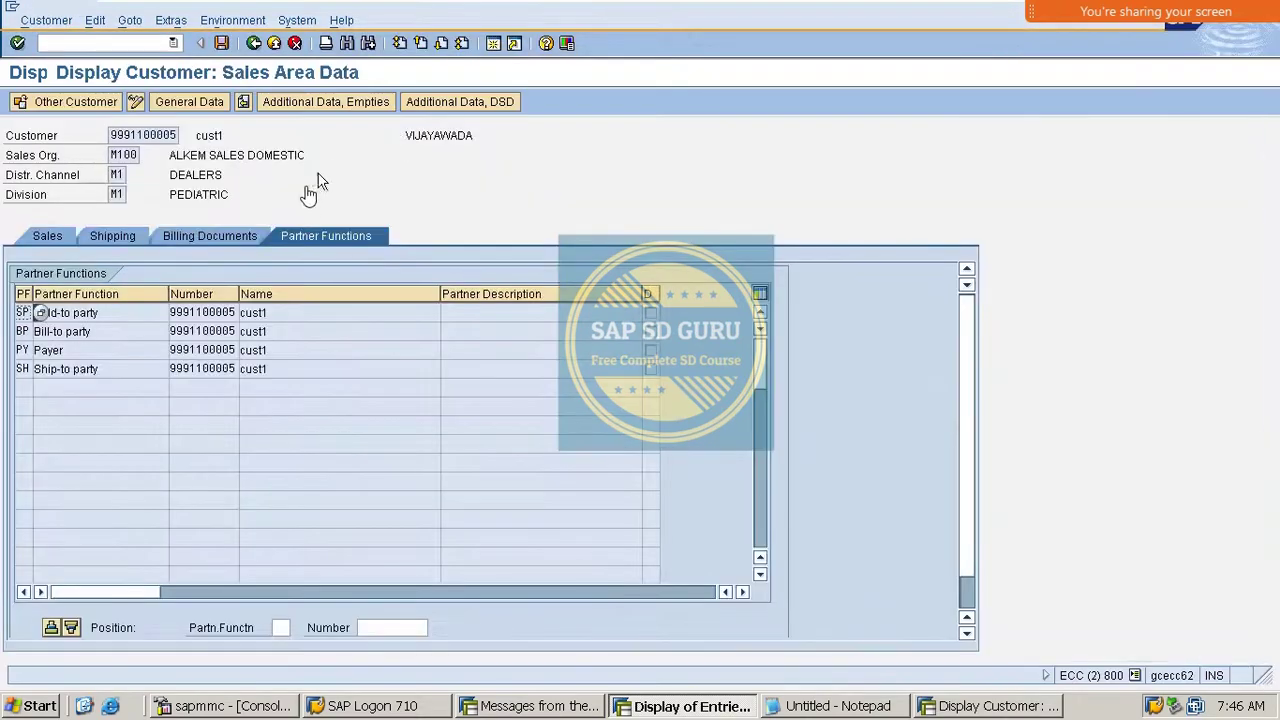
Step: Show the general data Marketing tab and check that Nielsen ID reads M2 (WEST)
click(190, 102)
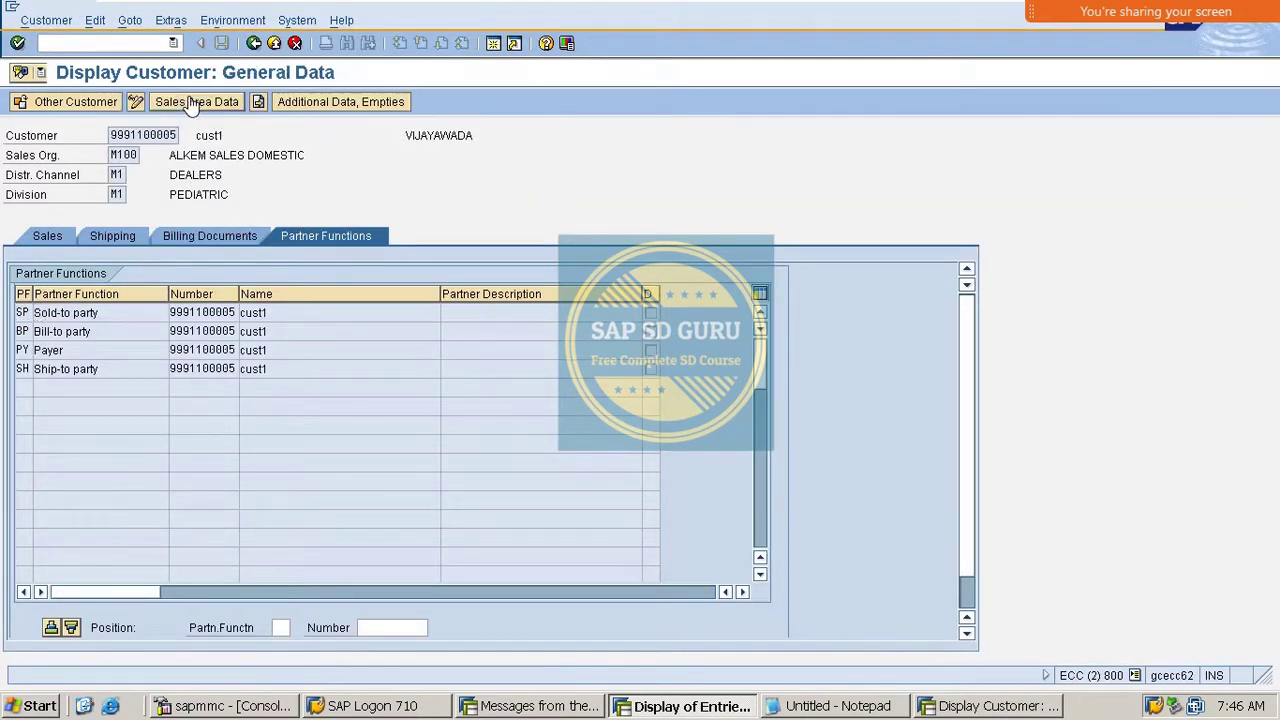
click(365, 185)
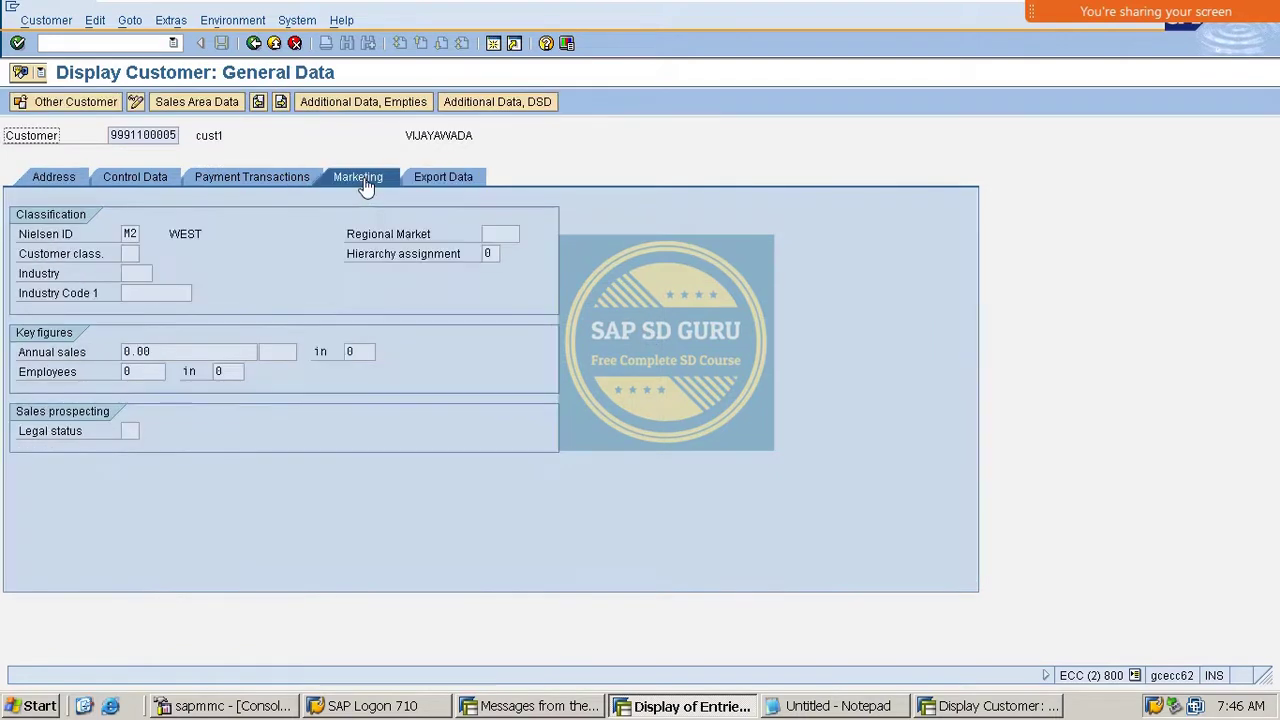
click(128, 236)
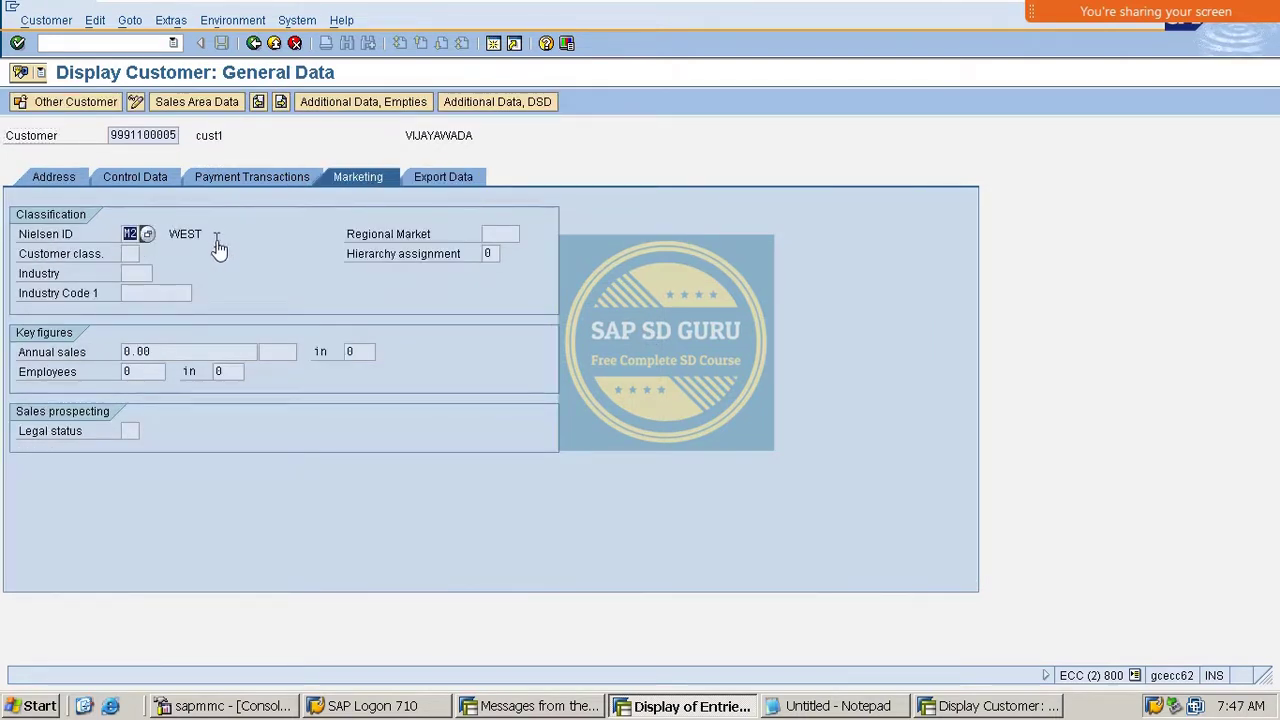
click(216, 242)
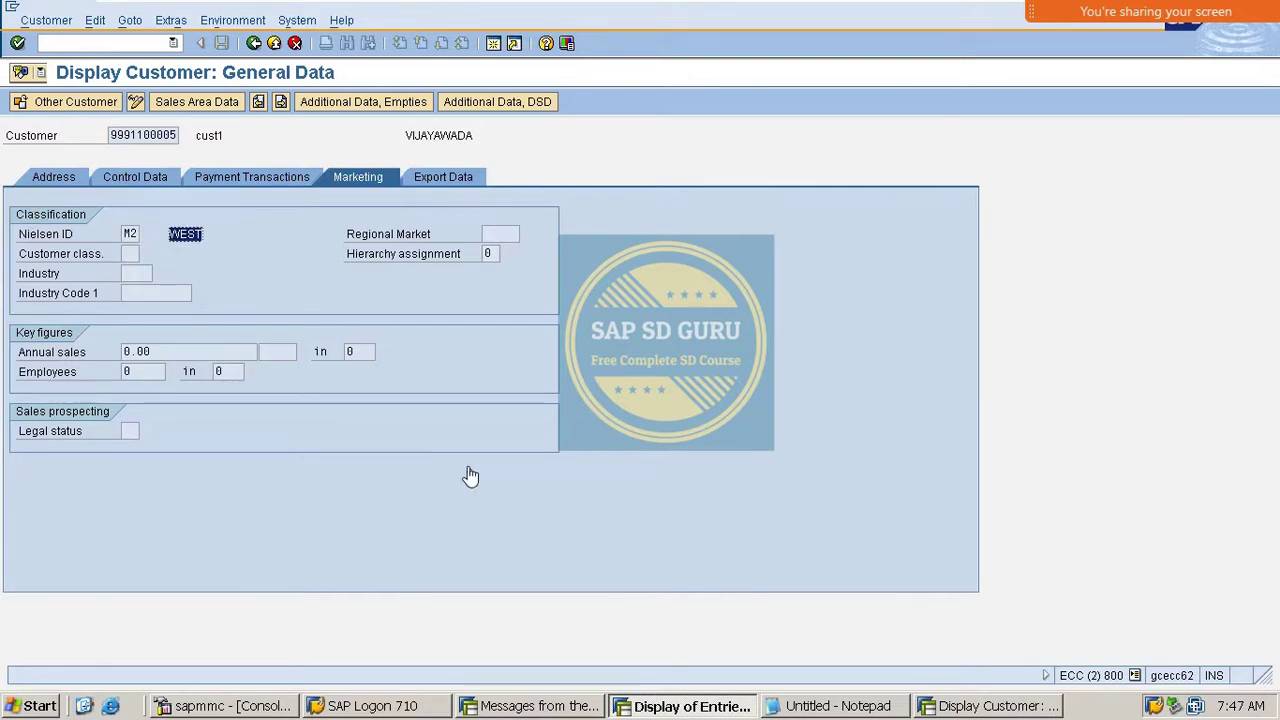